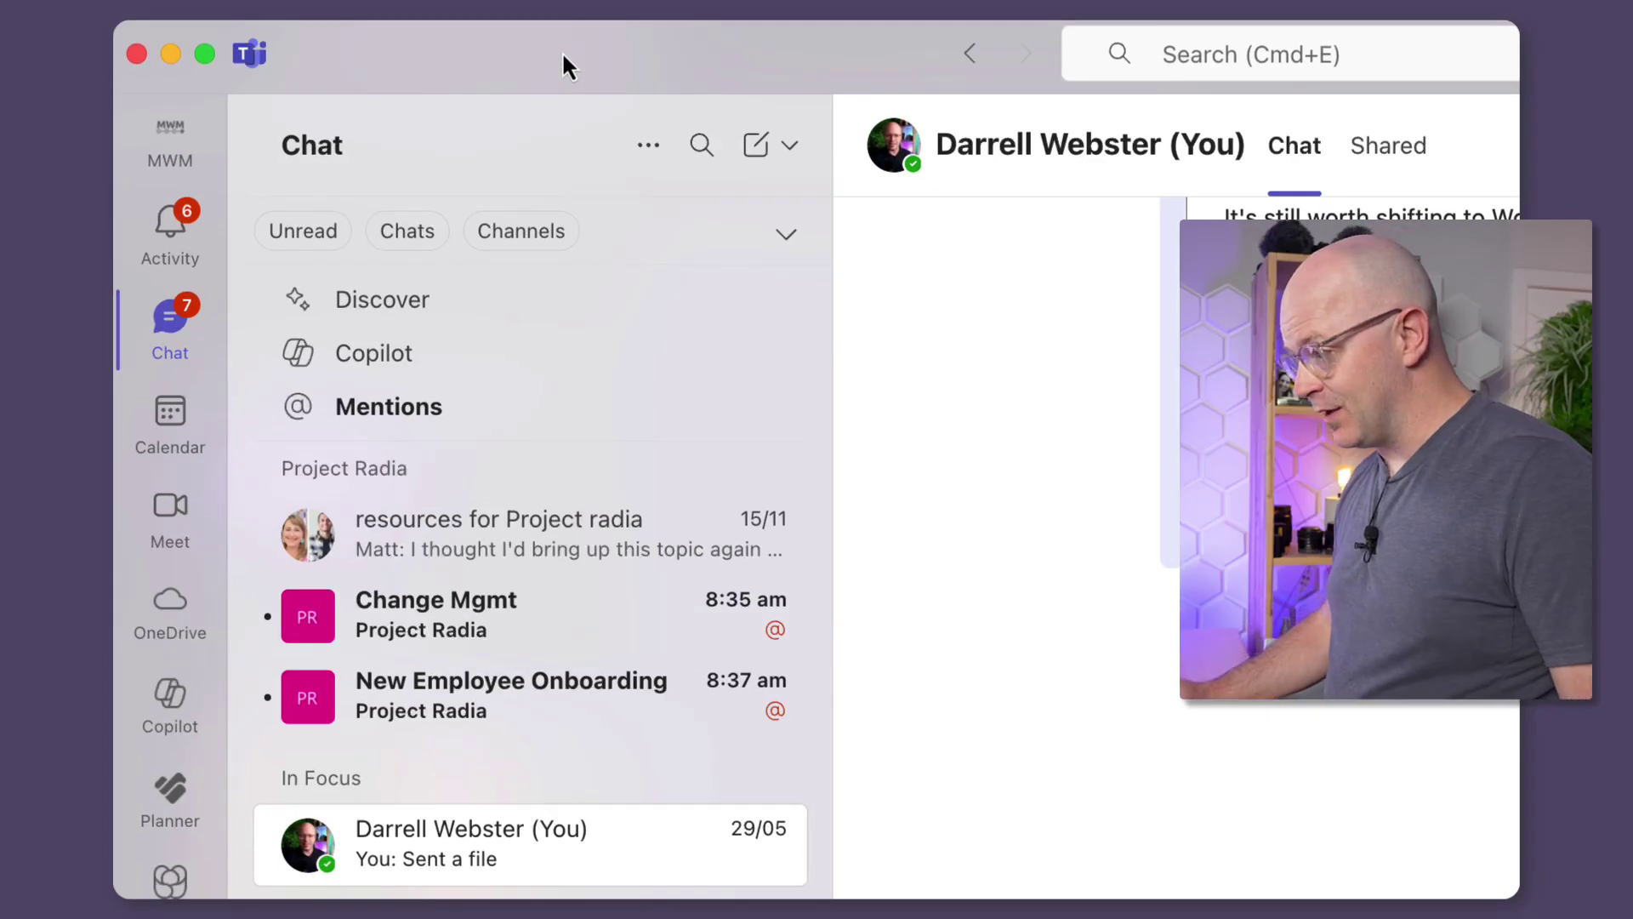
# - Set the chats and channels view to Separate and dismiss the feedback survey without sending it
pyautogui.click(649, 147)
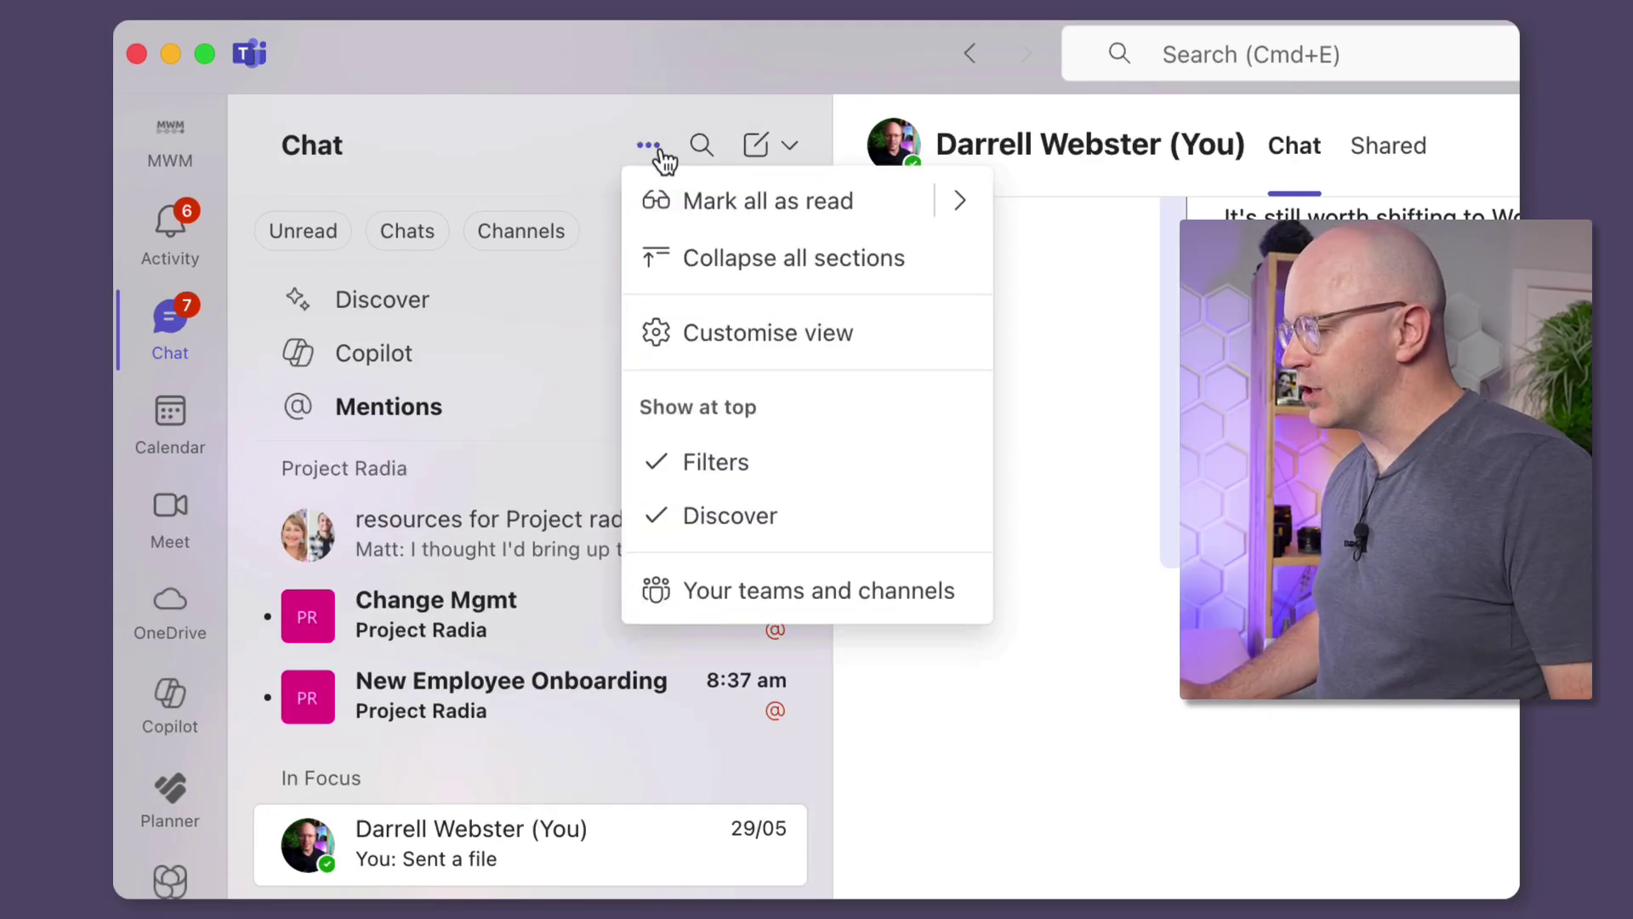
pyautogui.click(783, 340)
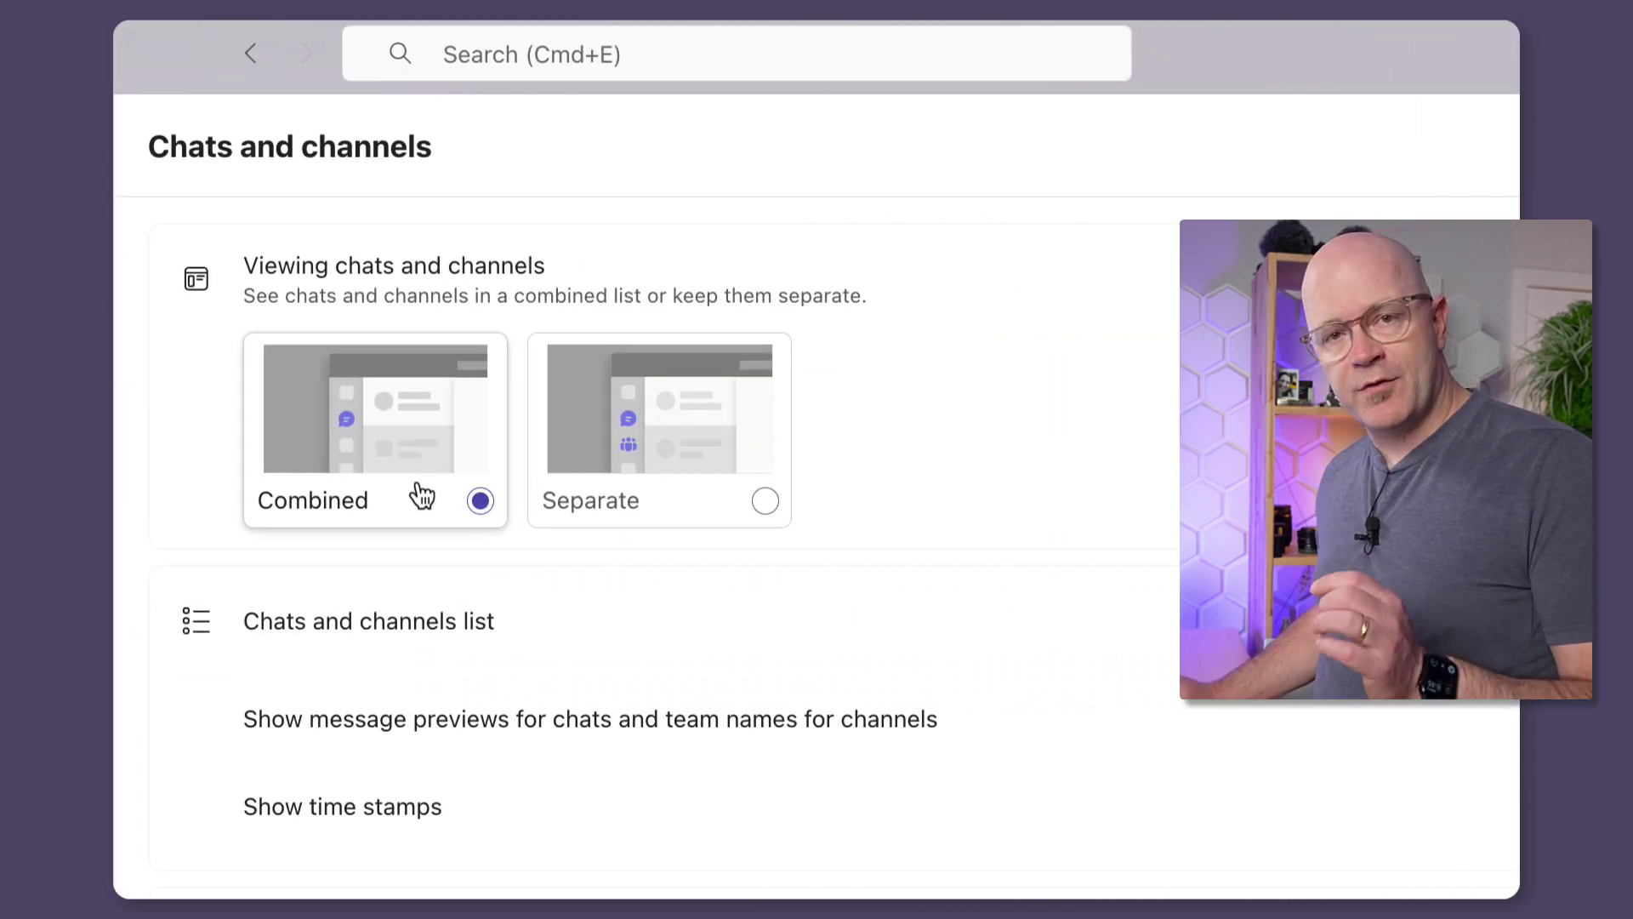
pyautogui.click(774, 510)
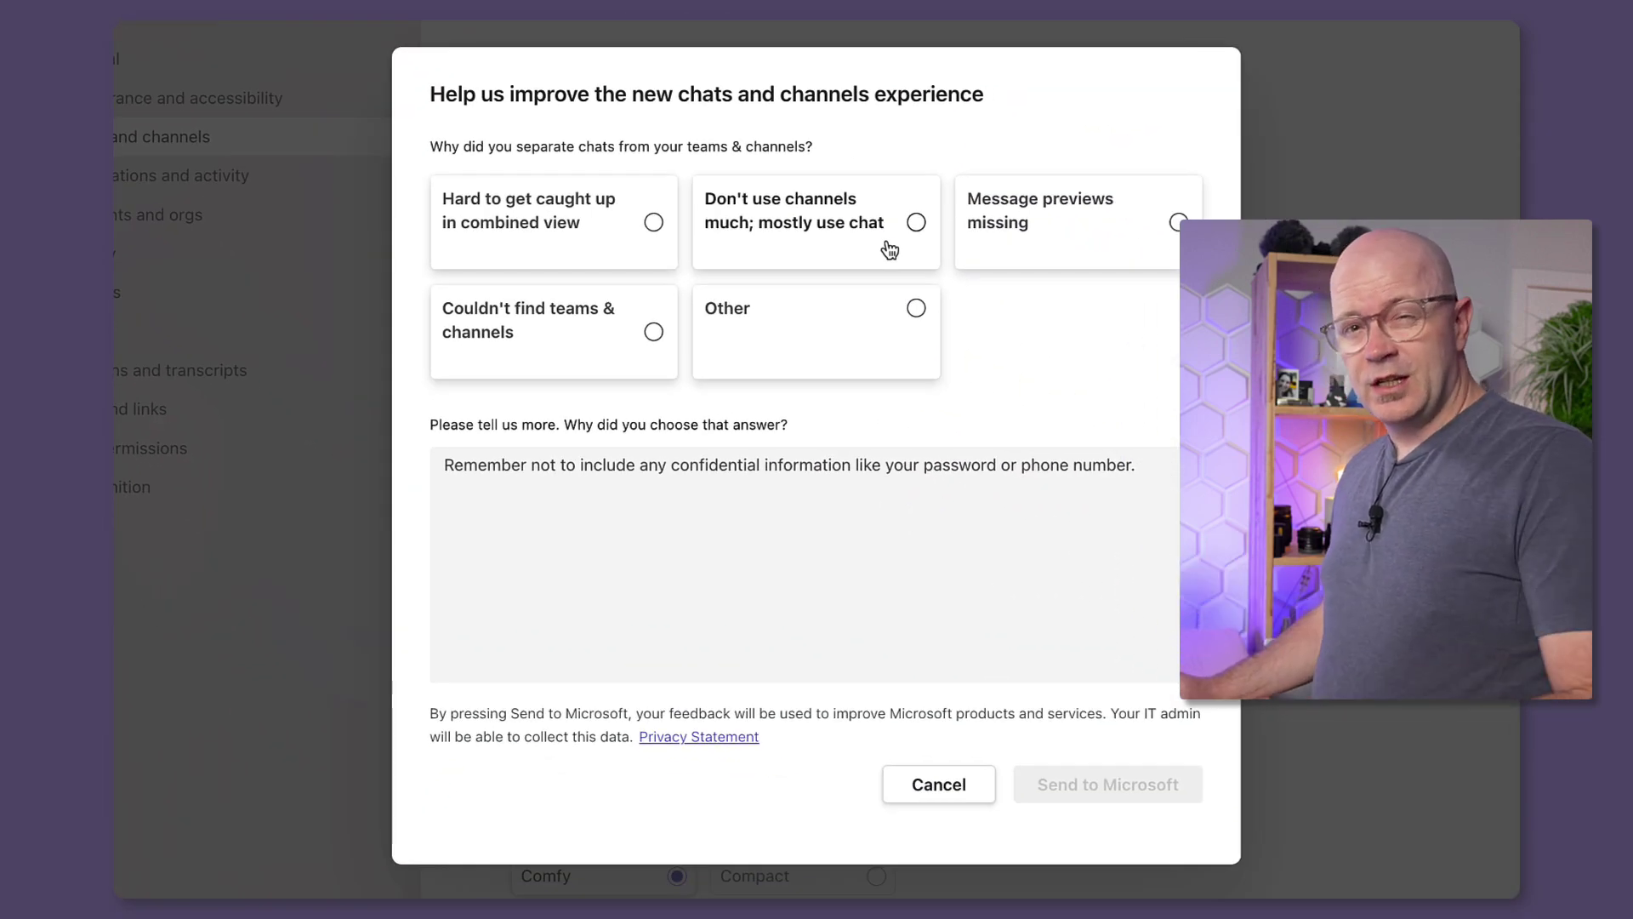
pyautogui.click(963, 795)
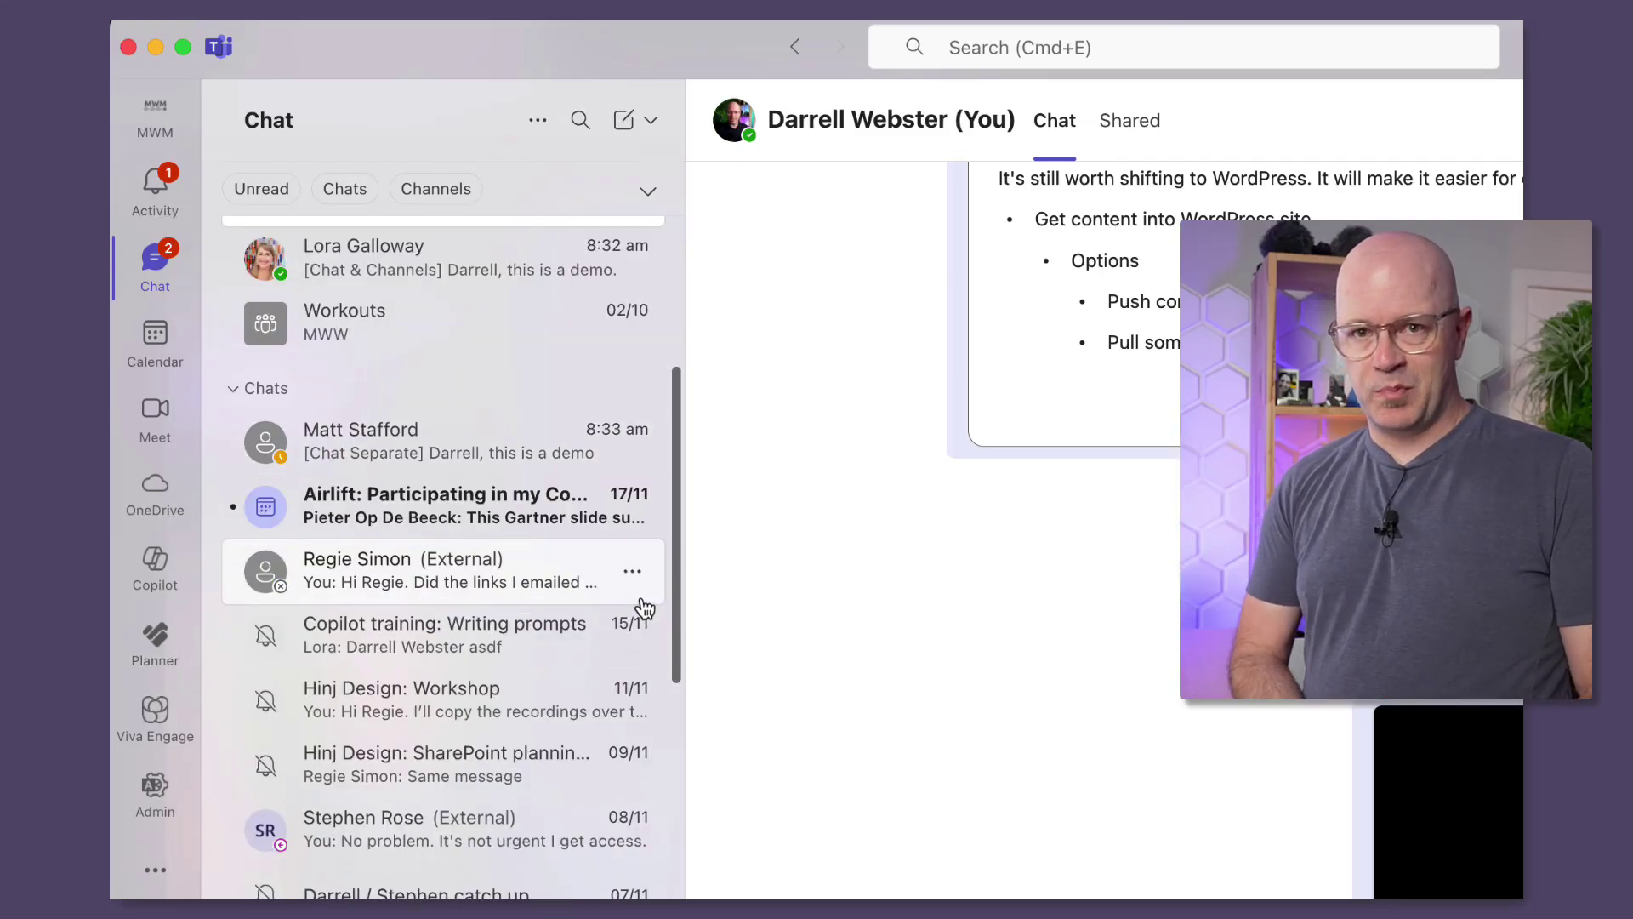
# - Open the unread chat in the Chats section whose message begins with "[Chat Separate]"
pyautogui.scroll(-15, 646, 612)
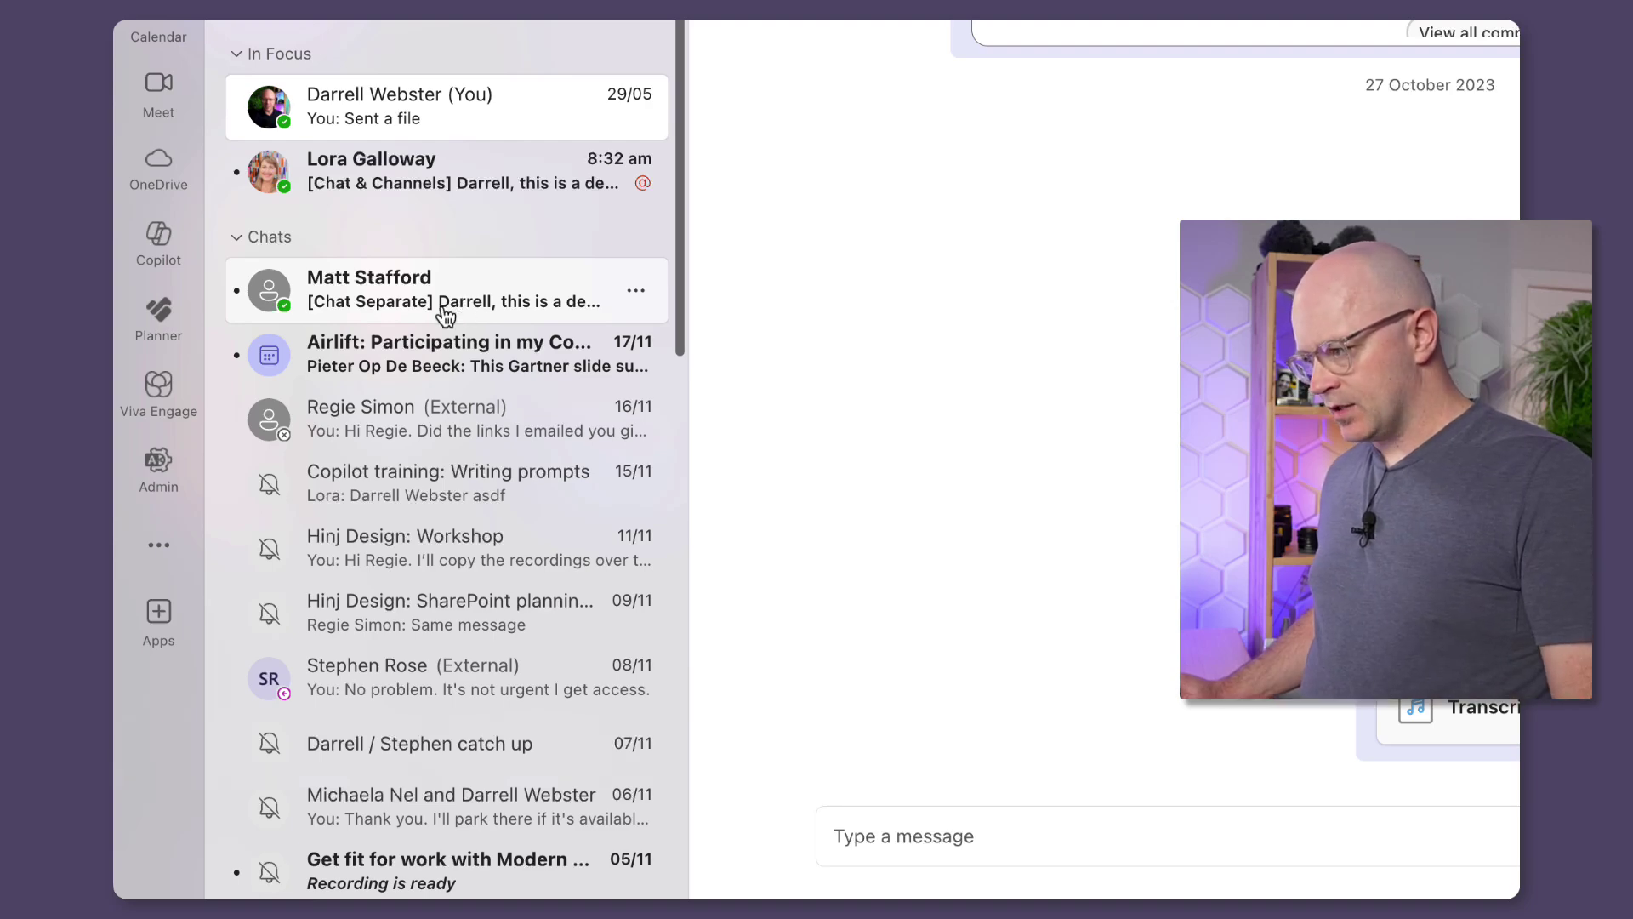
pyautogui.click(445, 315)
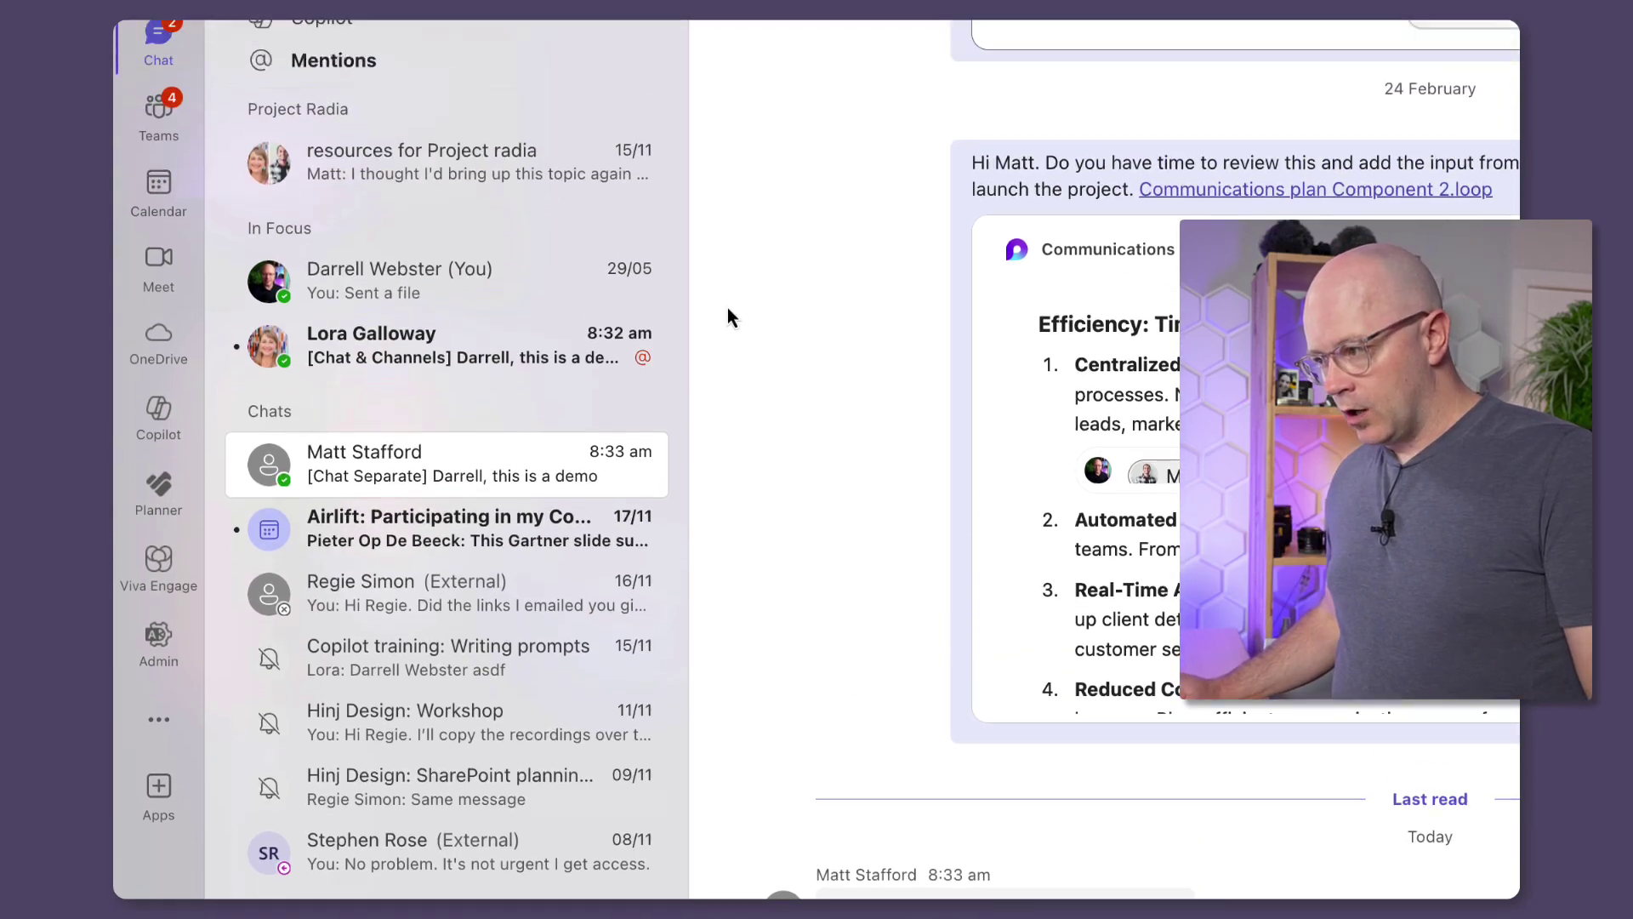
# - Filter the separate Teams list to unread items and open the New Employee Onboarding channel of Project Radia
pyautogui.click(178, 355)
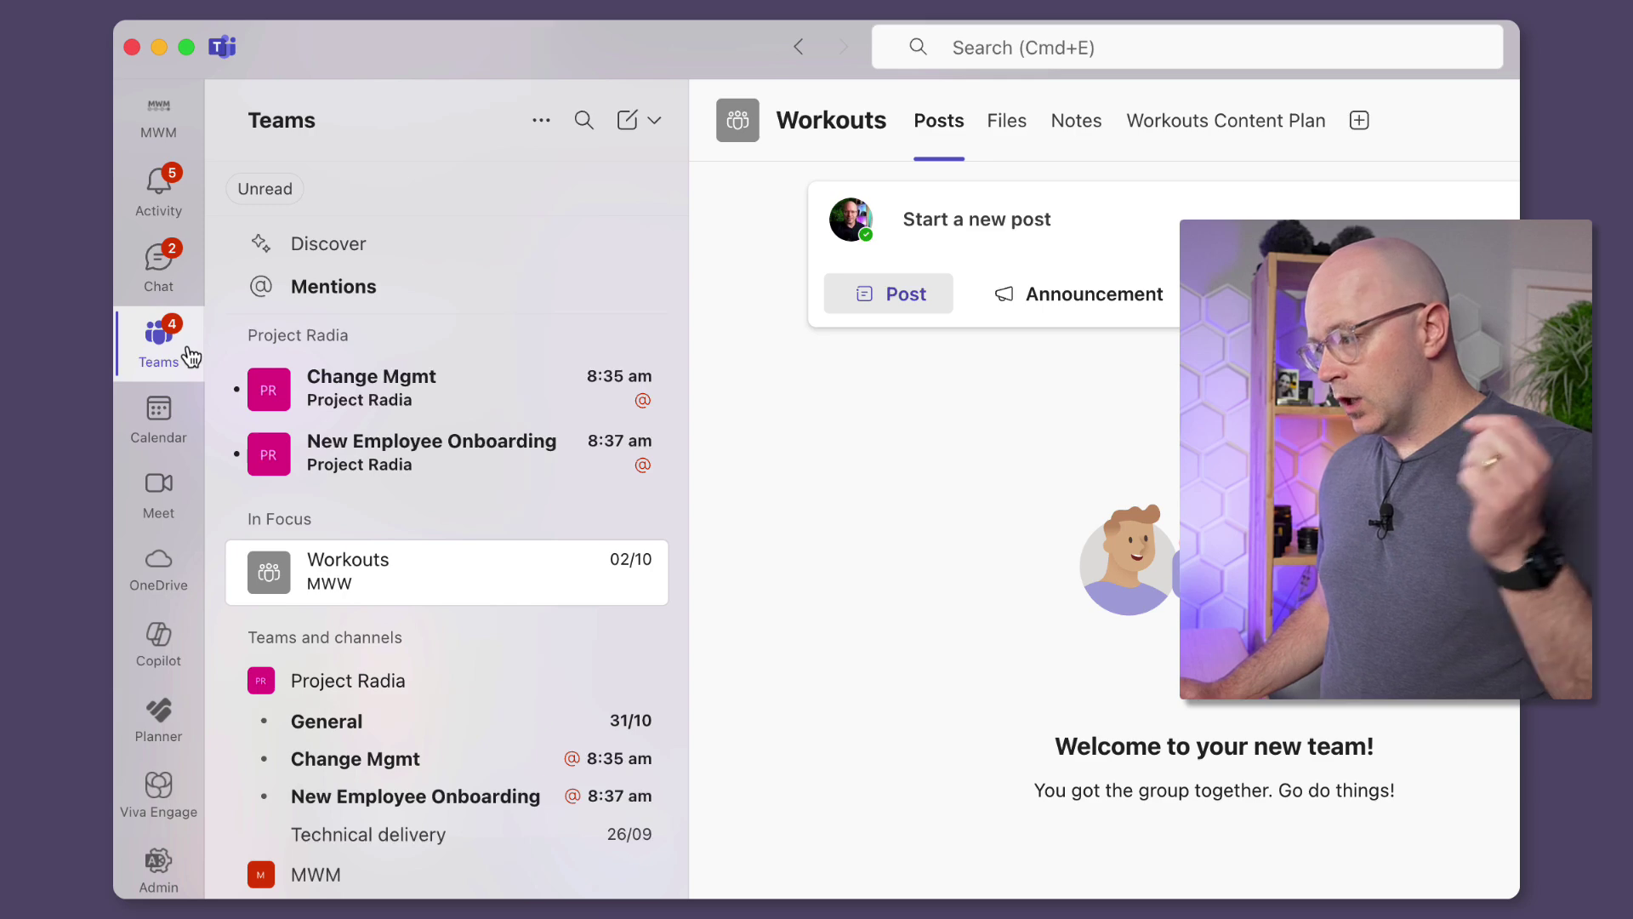
pyautogui.click(272, 191)
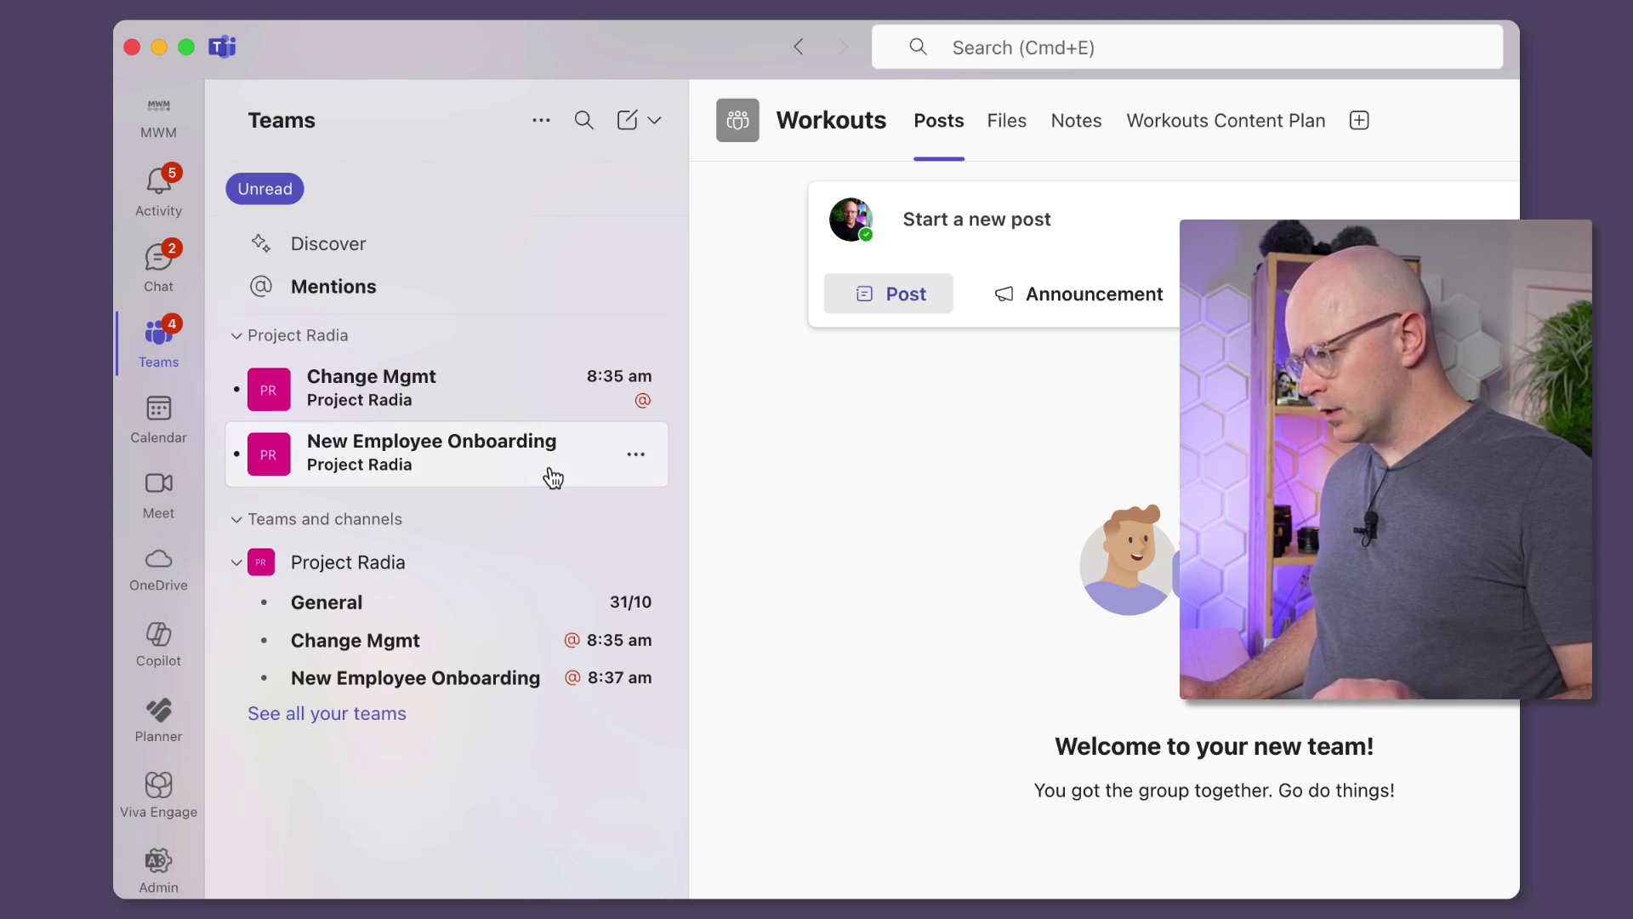
pyautogui.click(552, 478)
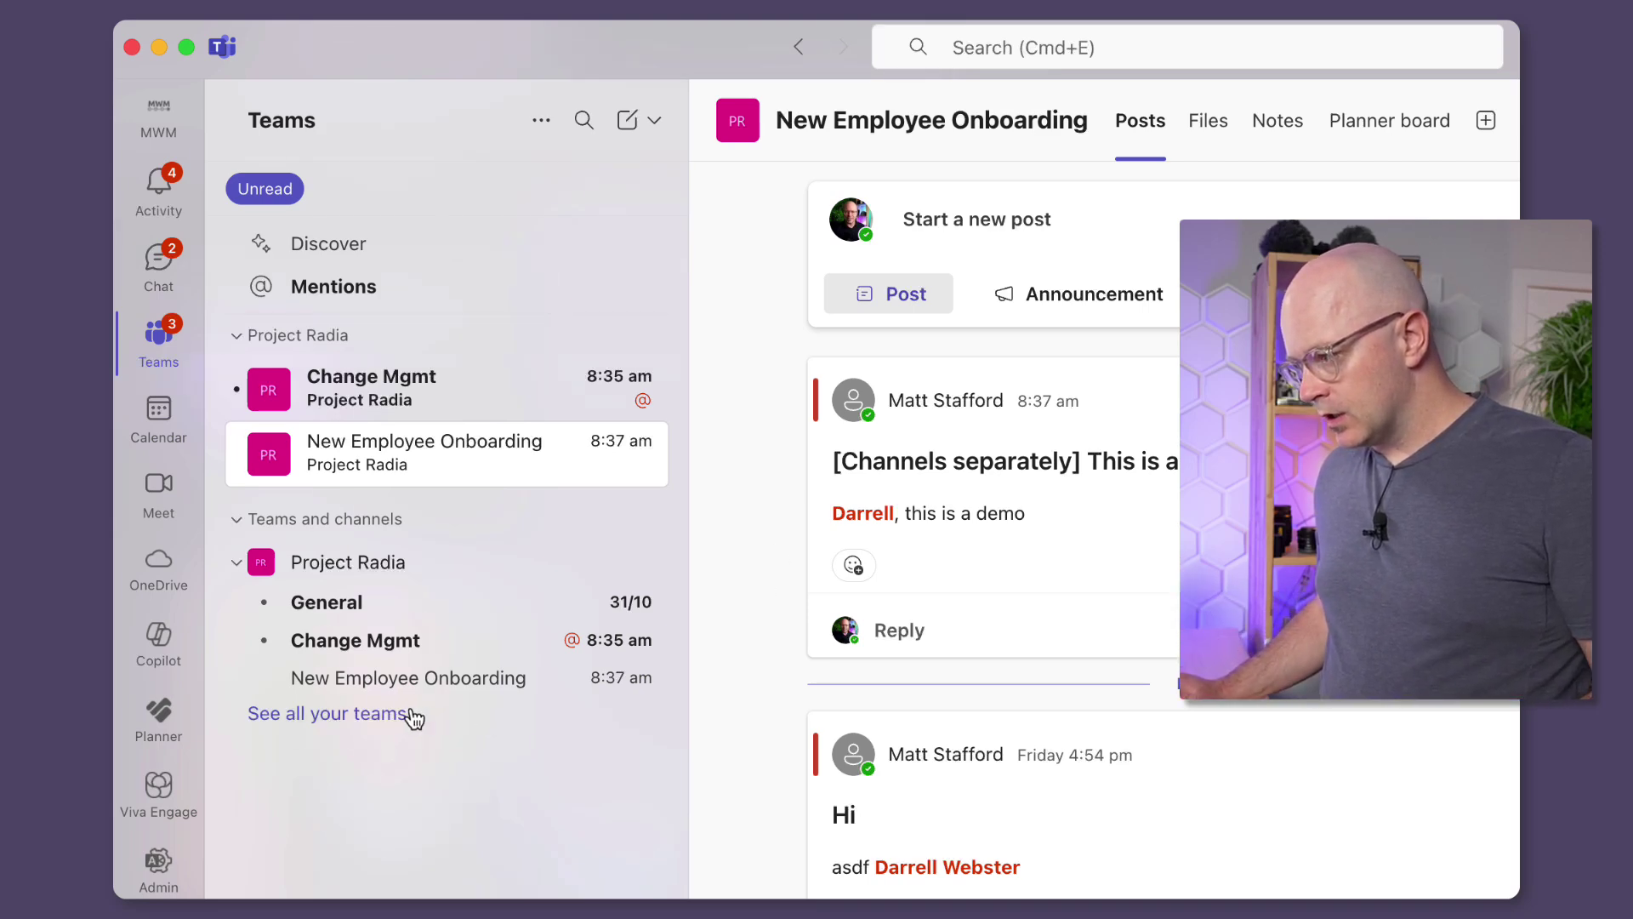
# - List the mentions and select the one posted in New office project > Ground floor
pyautogui.click(358, 298)
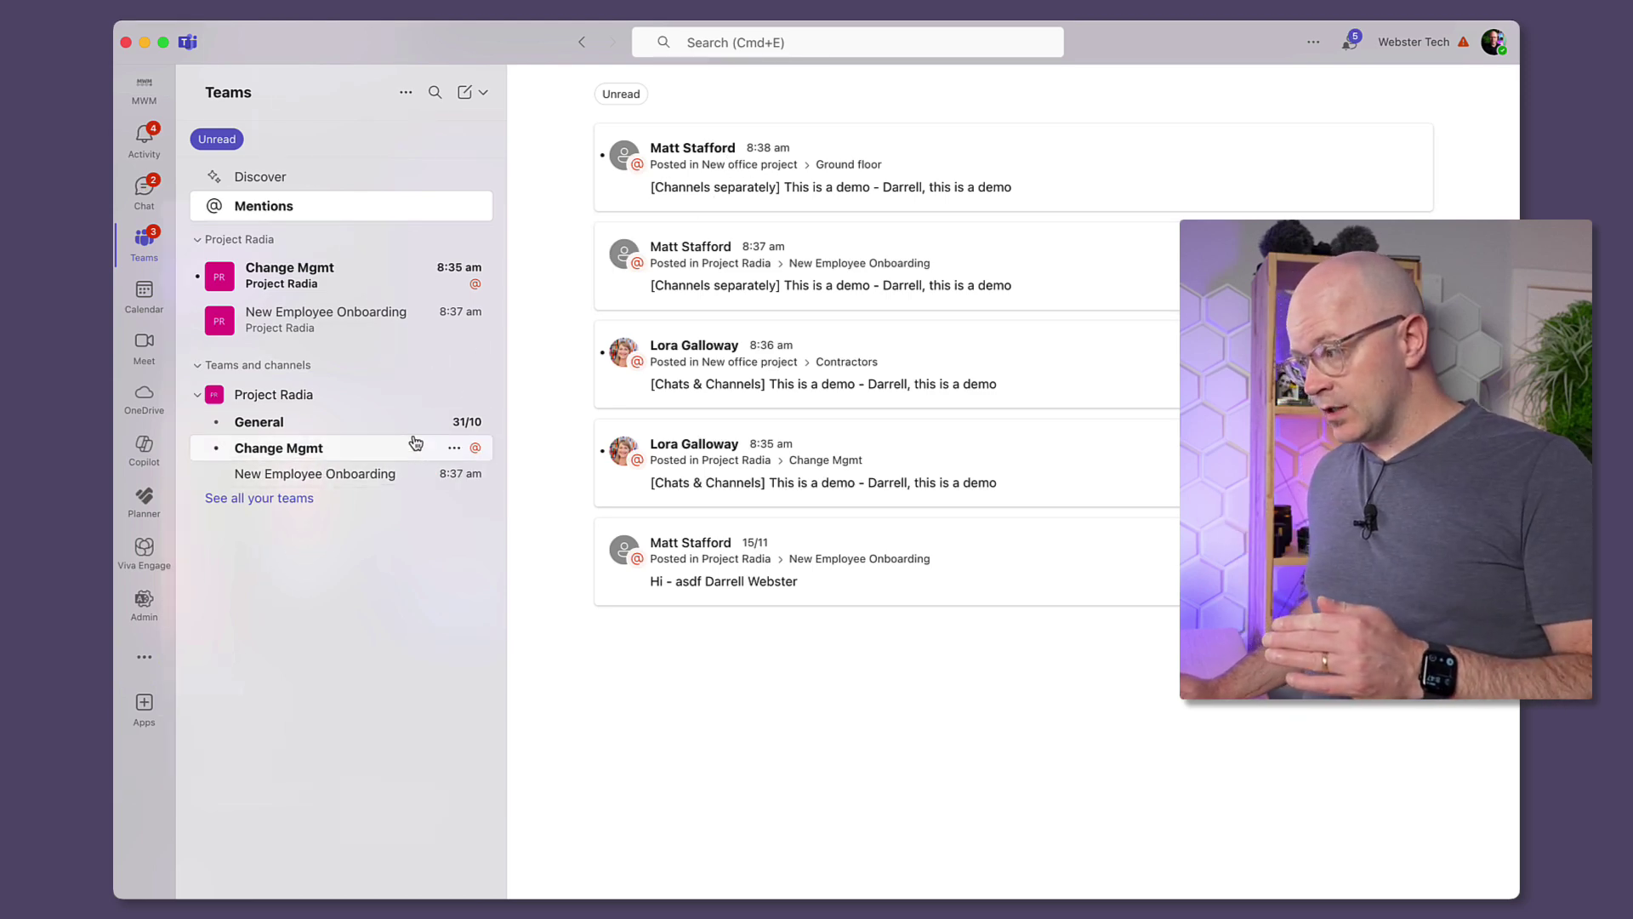
pyautogui.click(991, 181)
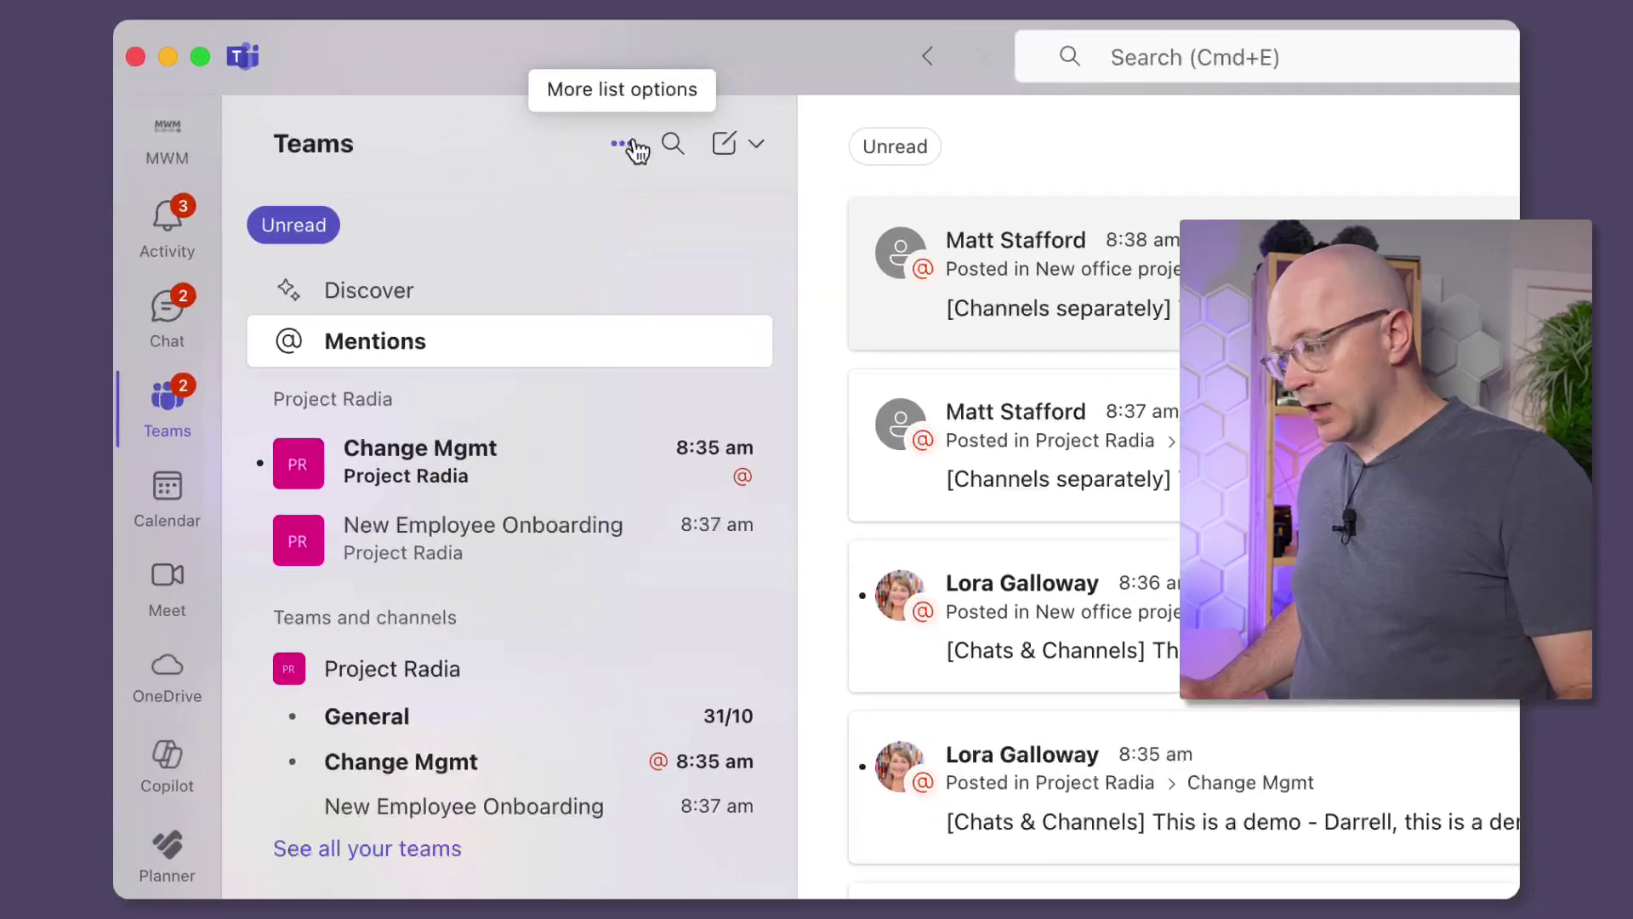
# - Set the chats and channels view to Combined and return to the Chat list
pyautogui.click(406, 92)
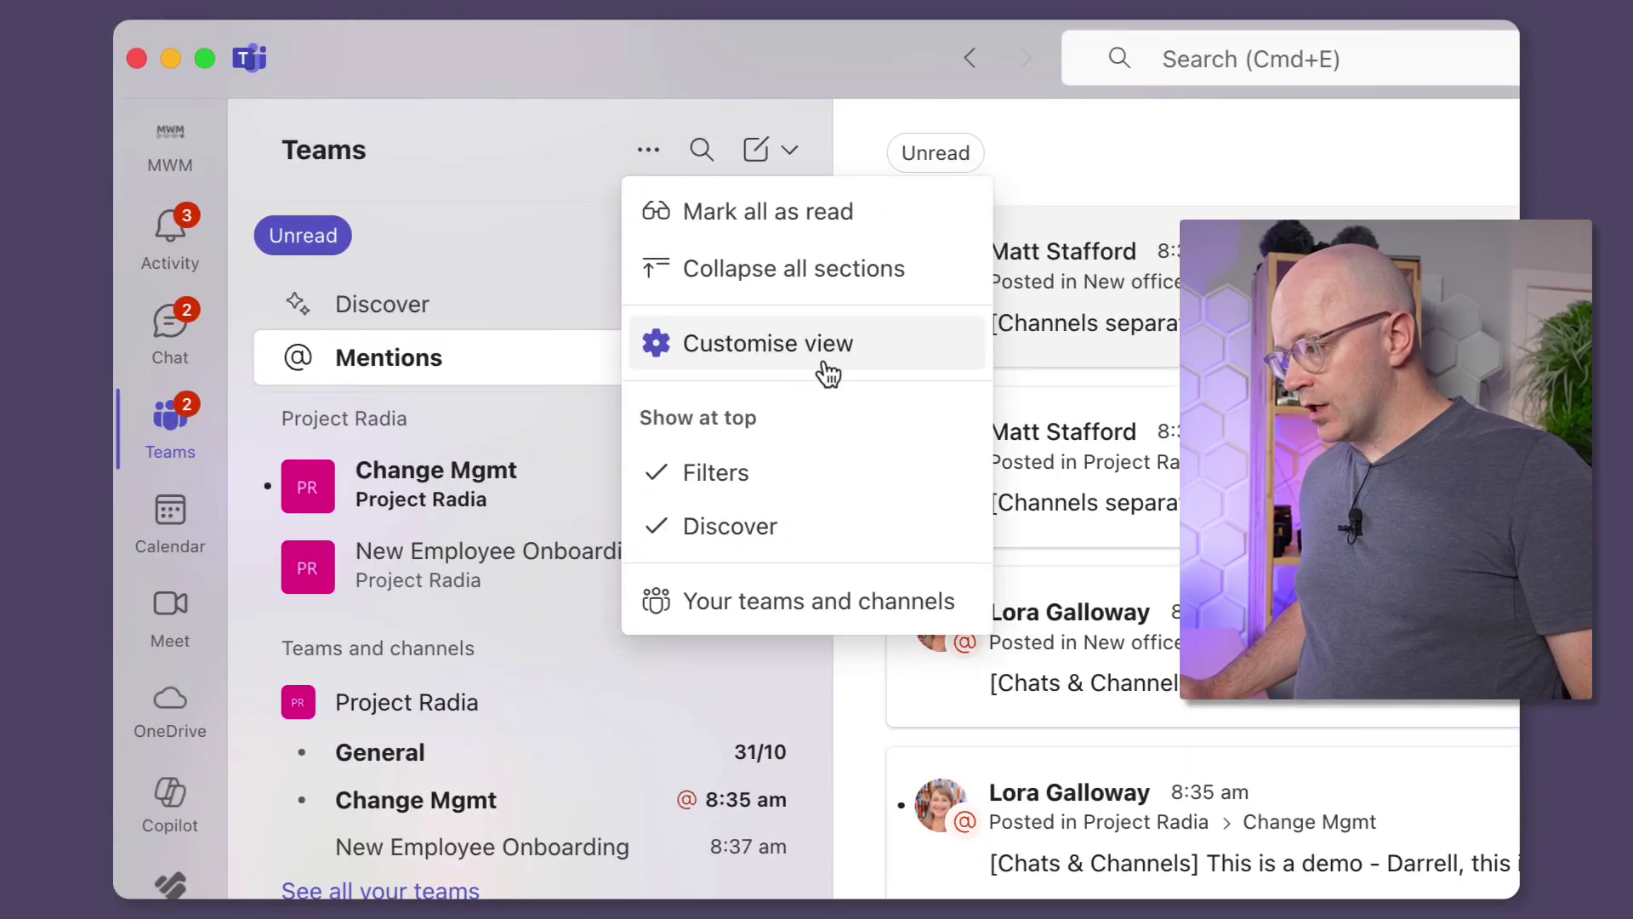
pyautogui.click(768, 334)
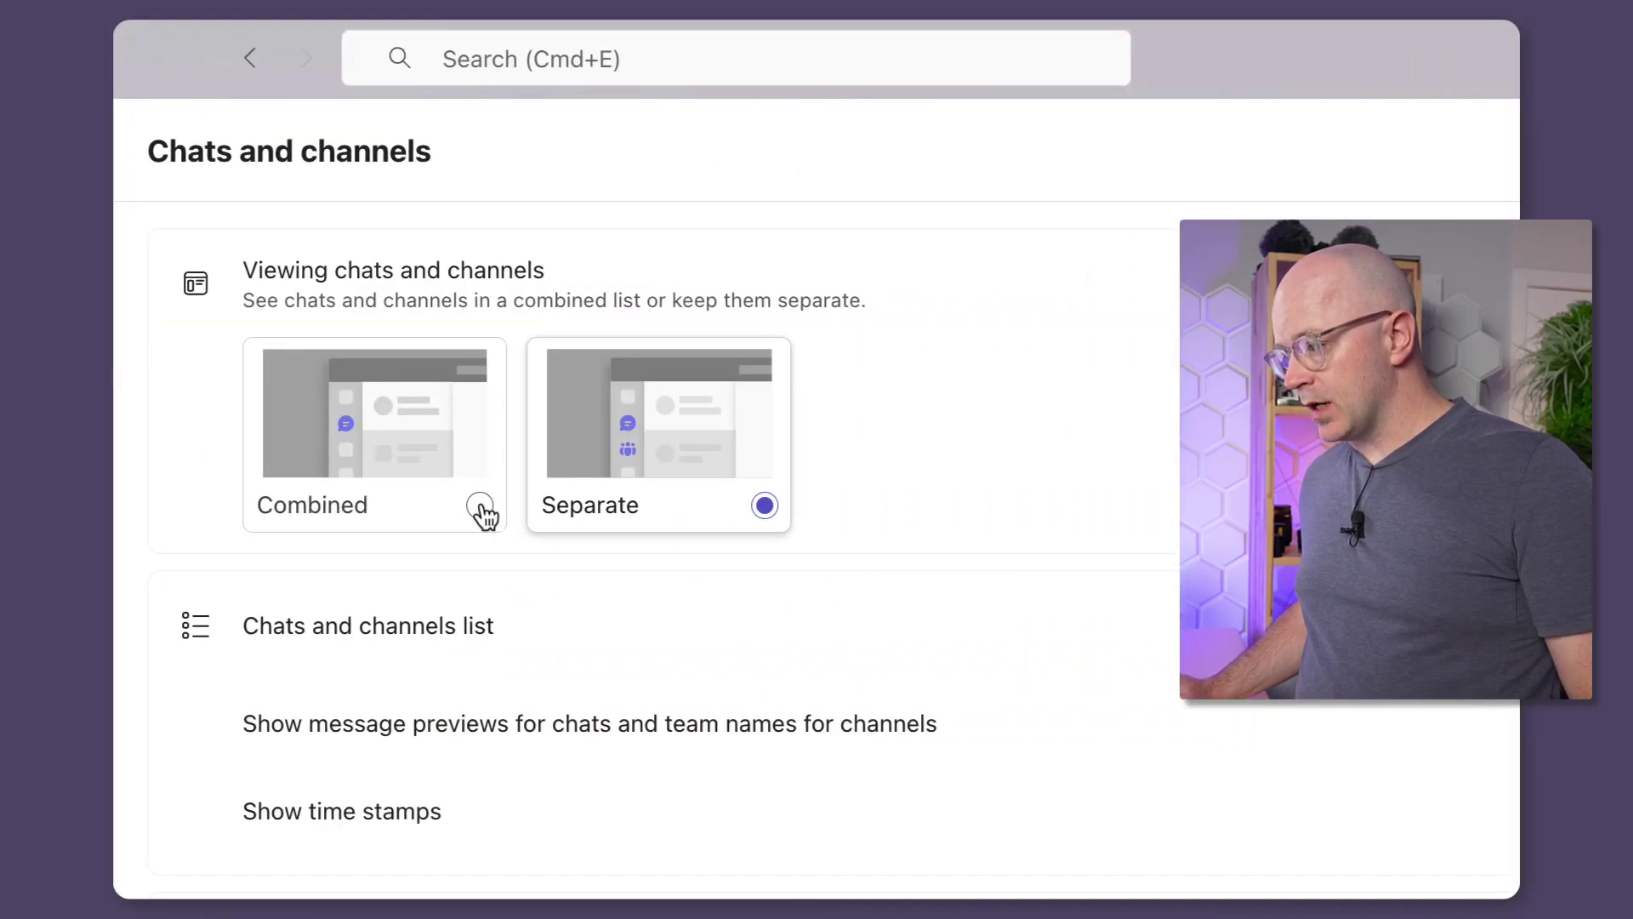
pyautogui.click(480, 506)
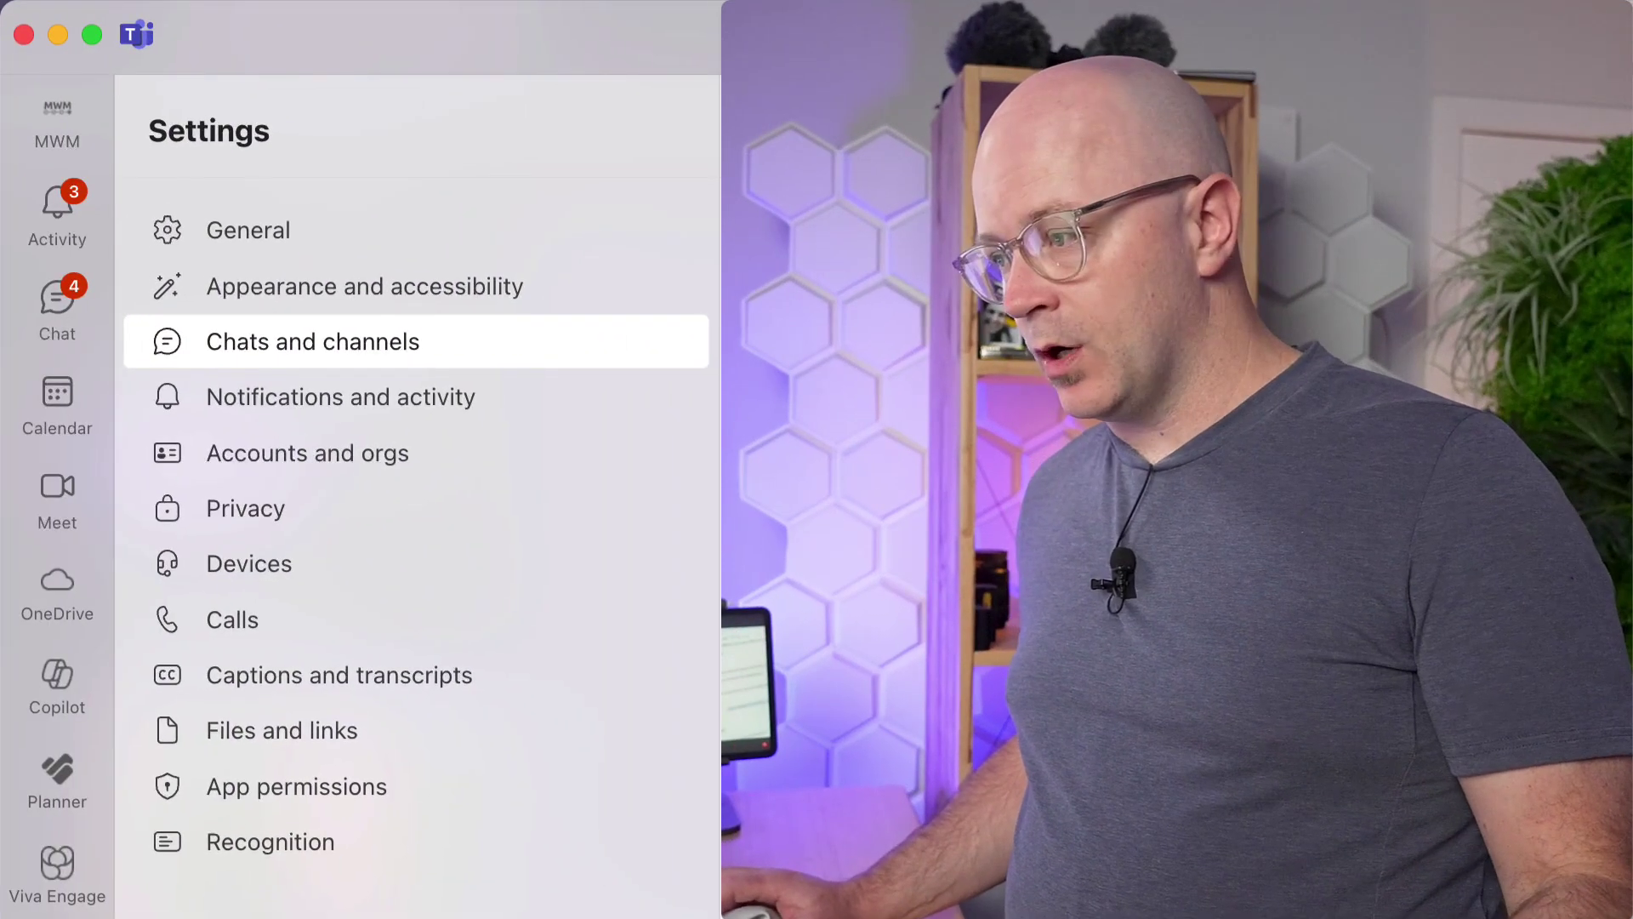
pyautogui.click(88, 320)
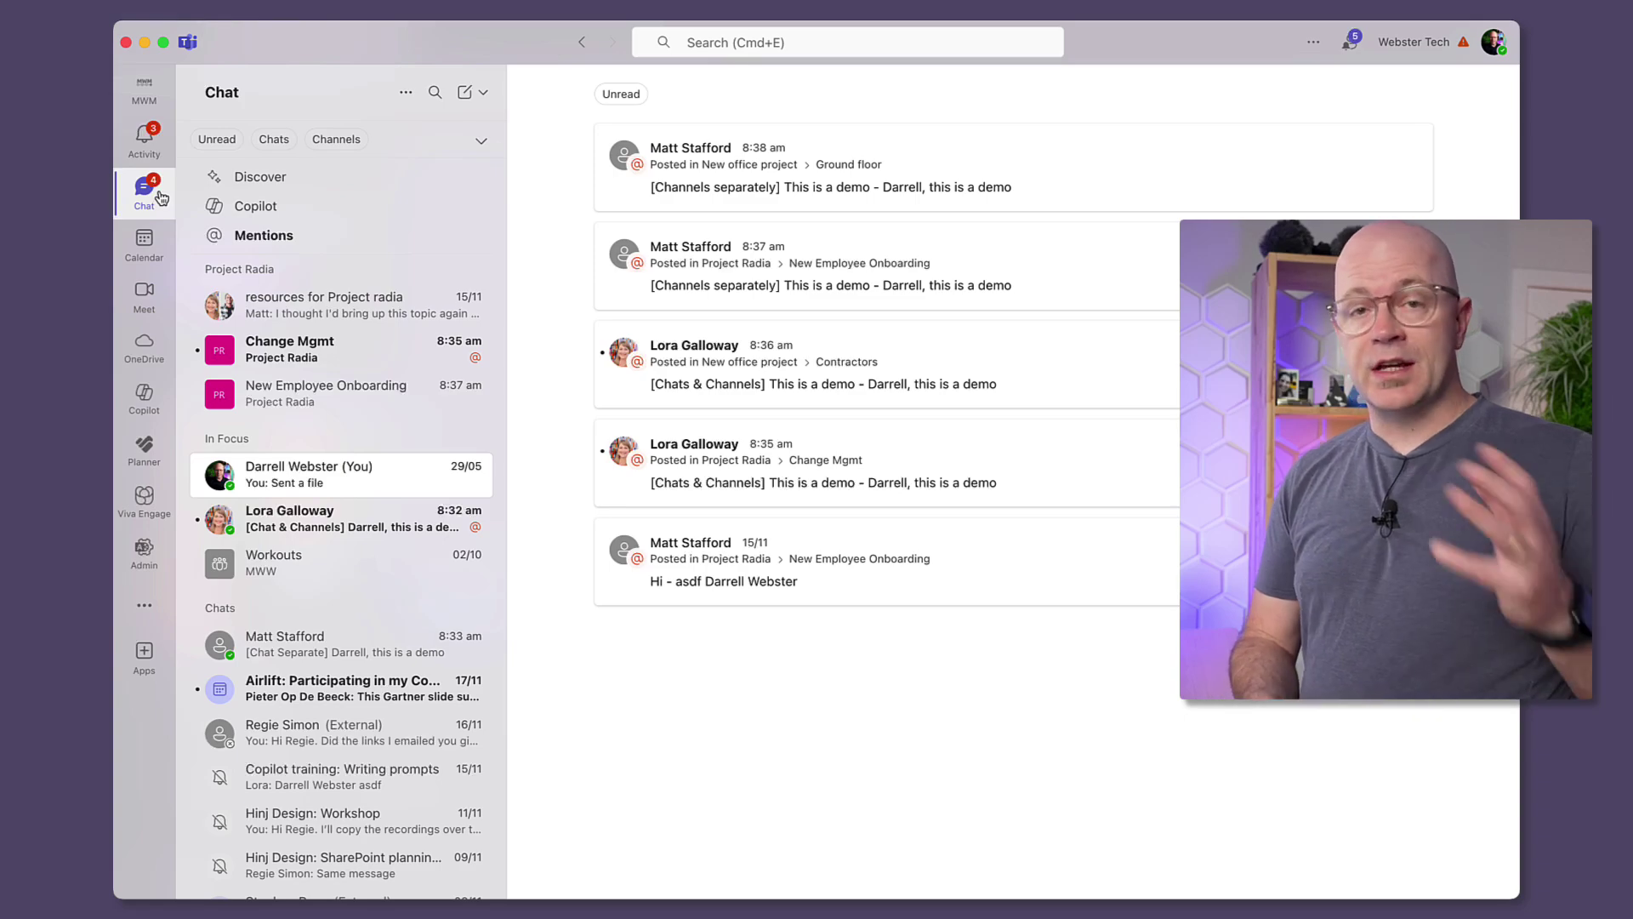
pyautogui.press('super+equal')
pyautogui.press('super+equal')
pyautogui.press('super+equal')
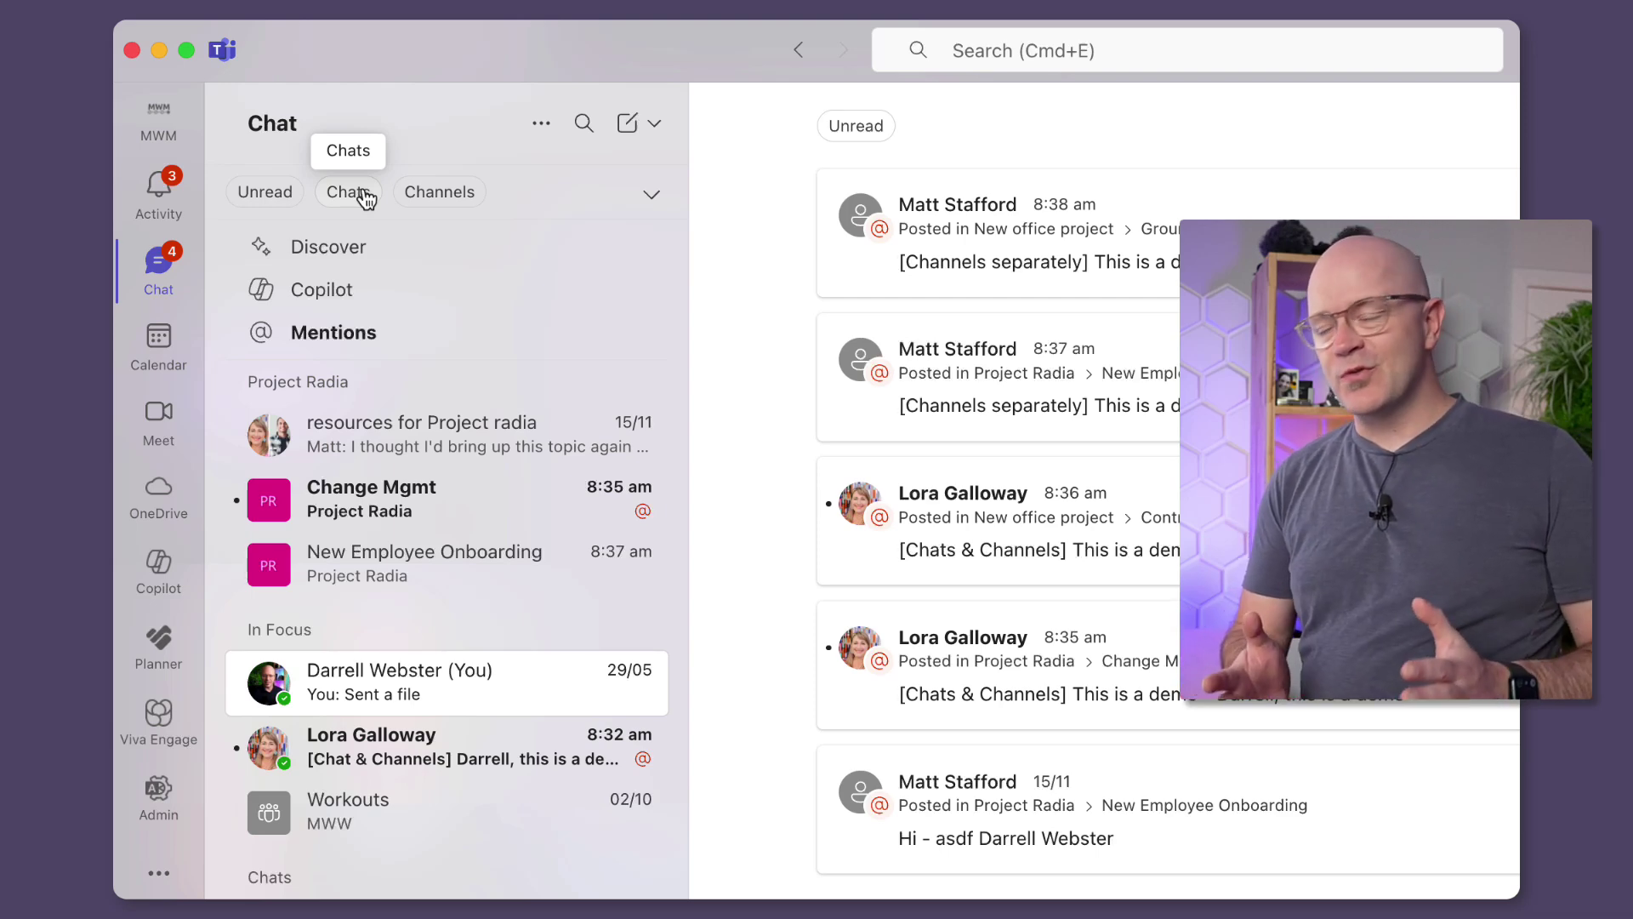
pyautogui.press('super+minus')
pyautogui.press('super+minus')
pyautogui.press('super+minus')
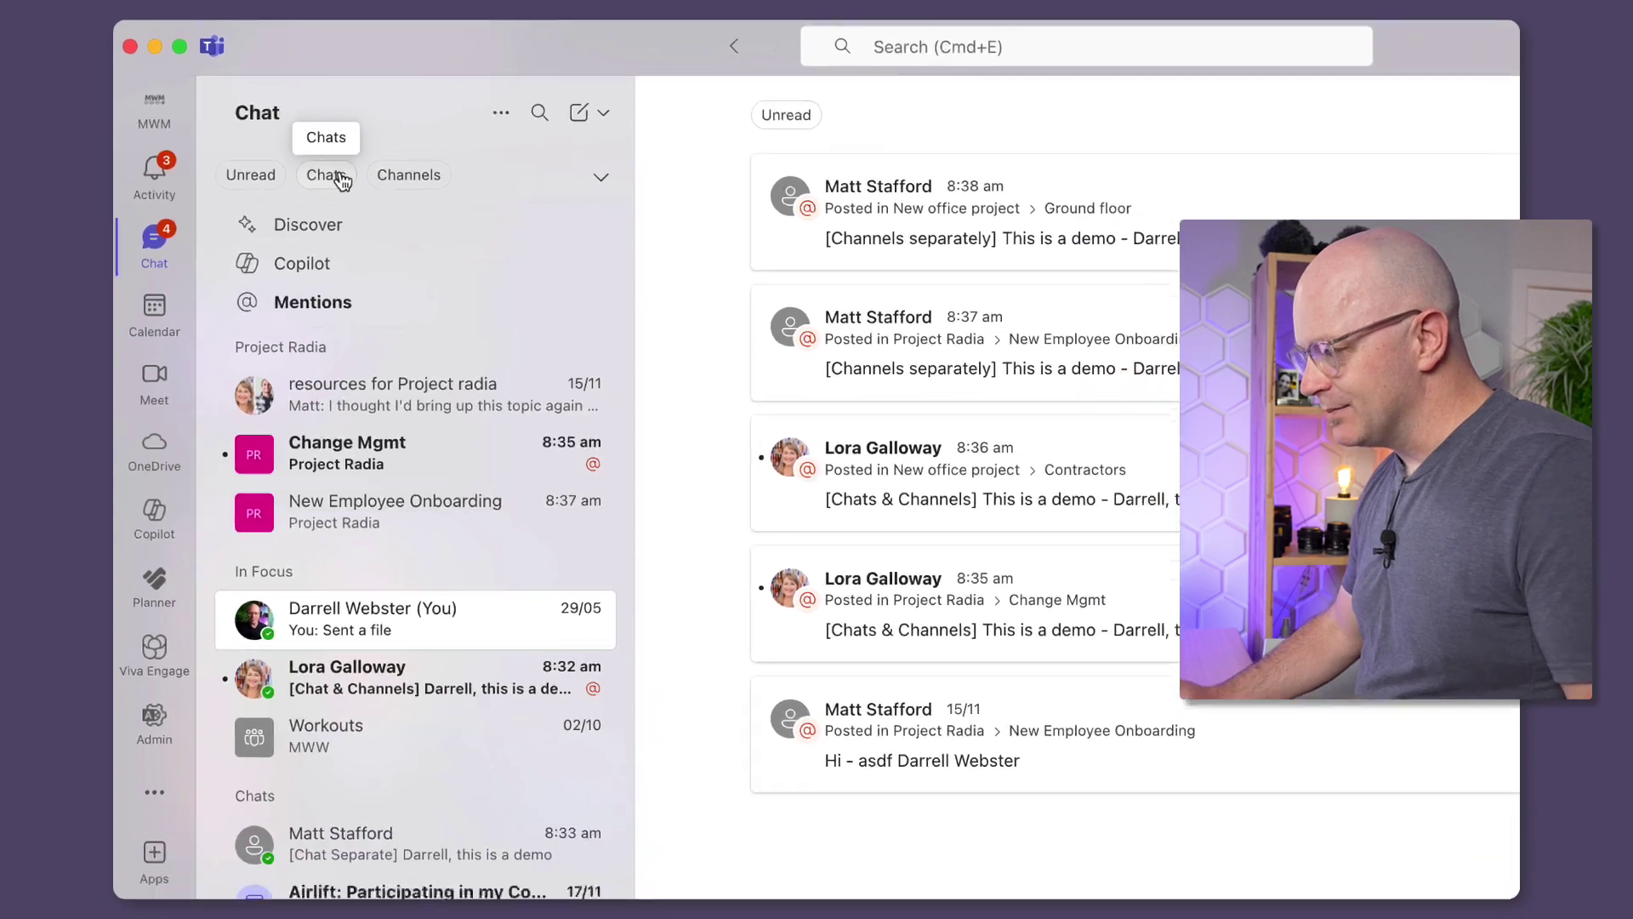
# - Filter the combined list to chats only, and open the unread chat in the In Focus section
pyautogui.click(333, 158)
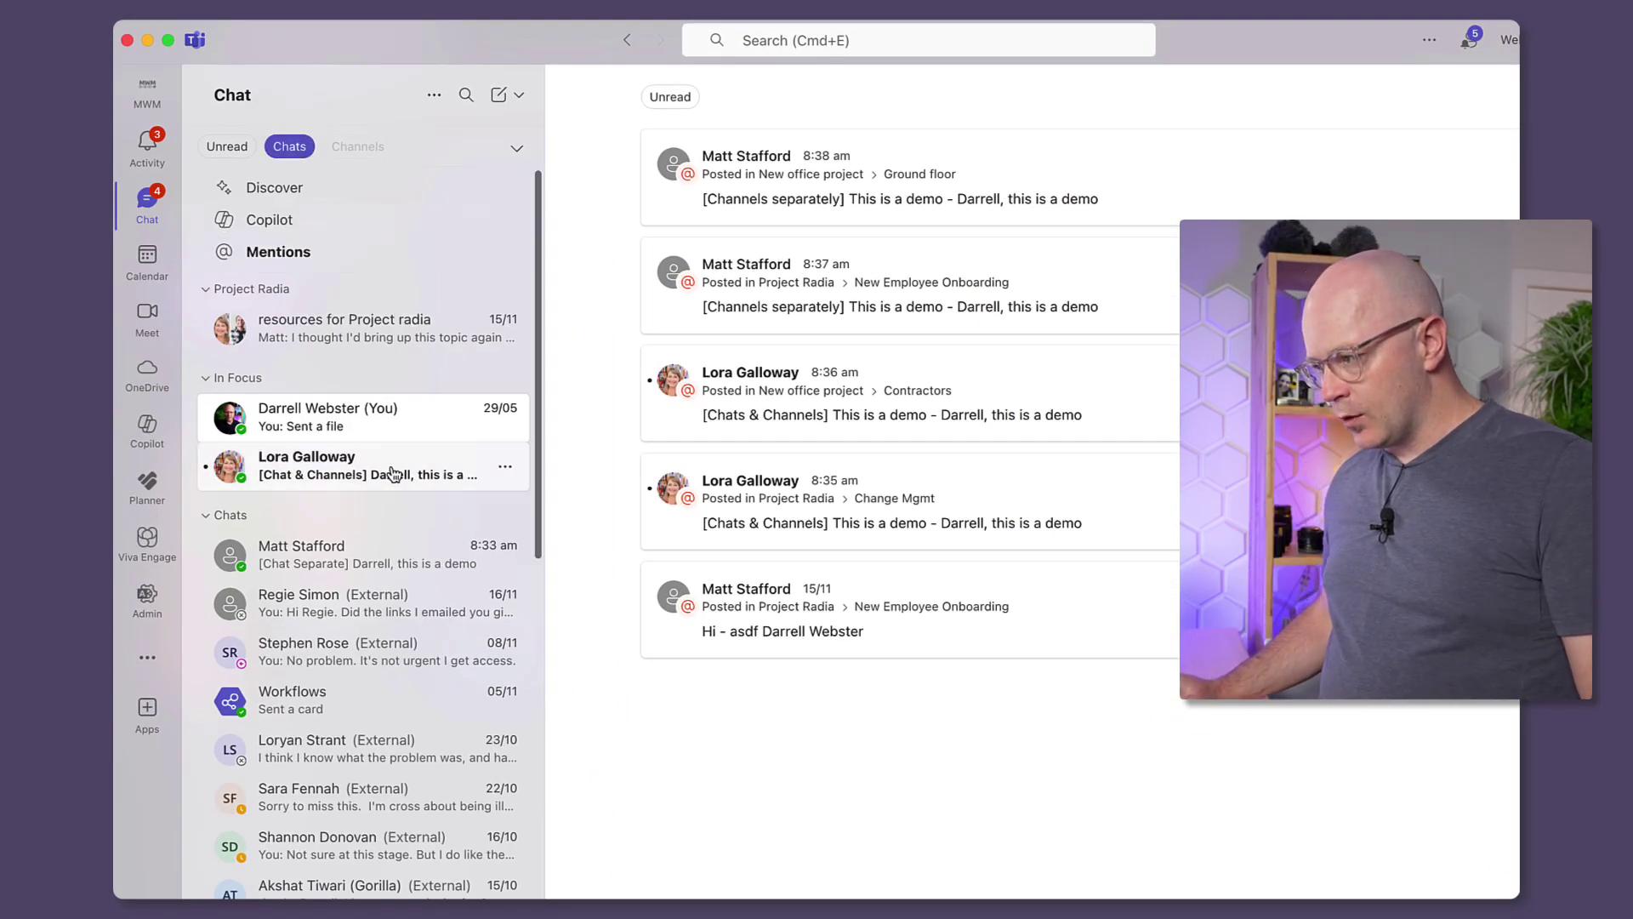
pyautogui.click(392, 473)
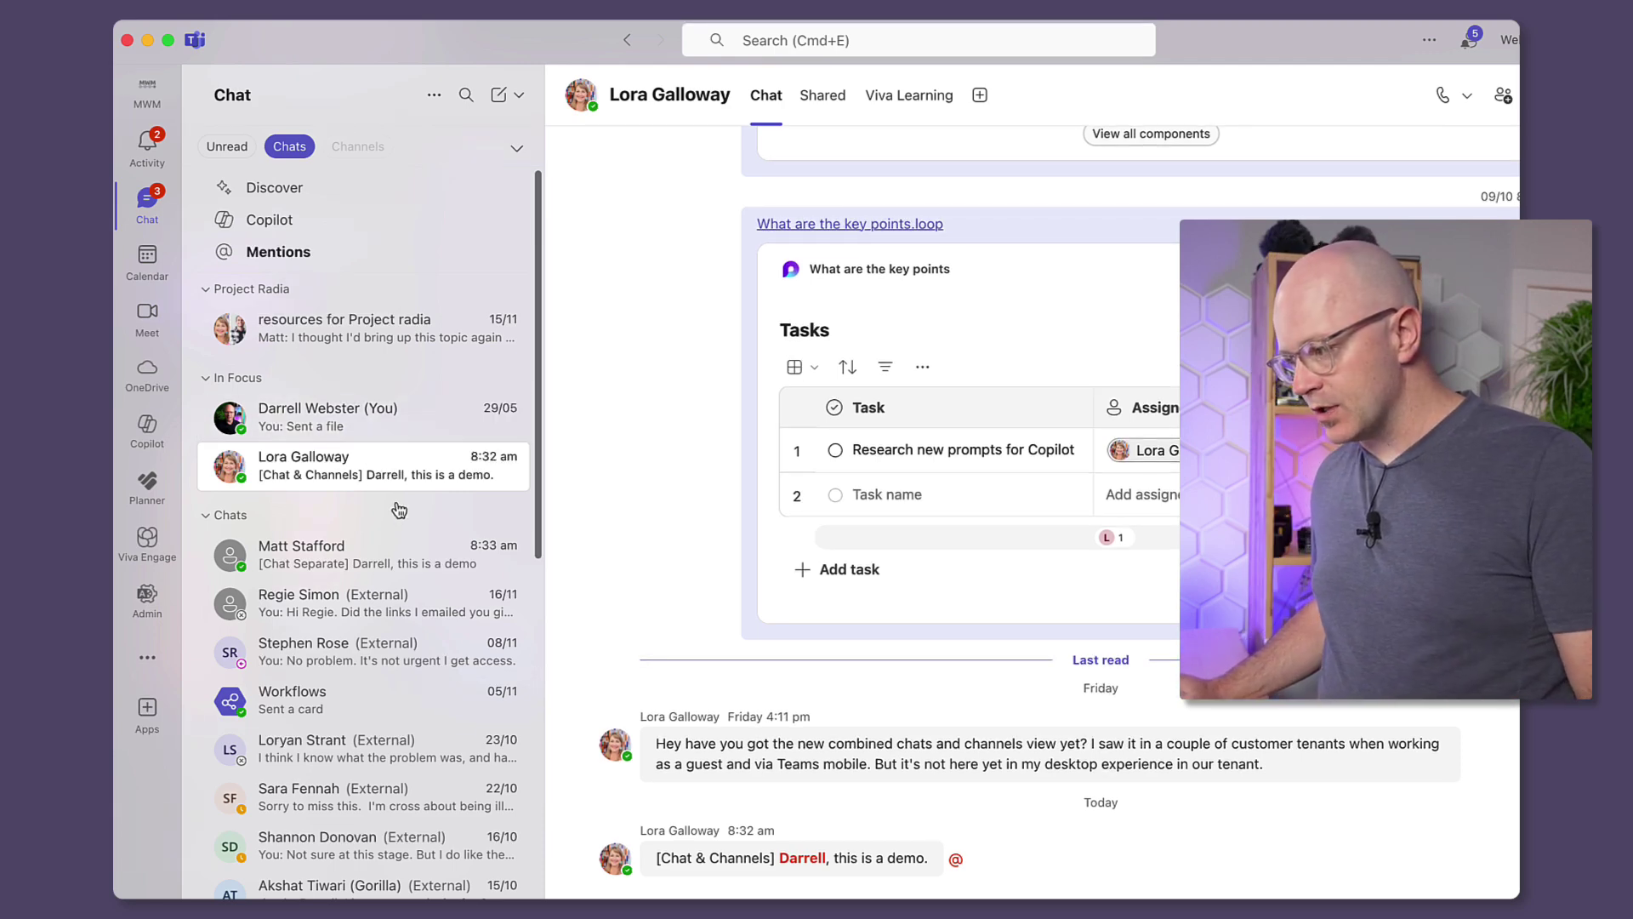
pyautogui.scroll(-10, 398, 511)
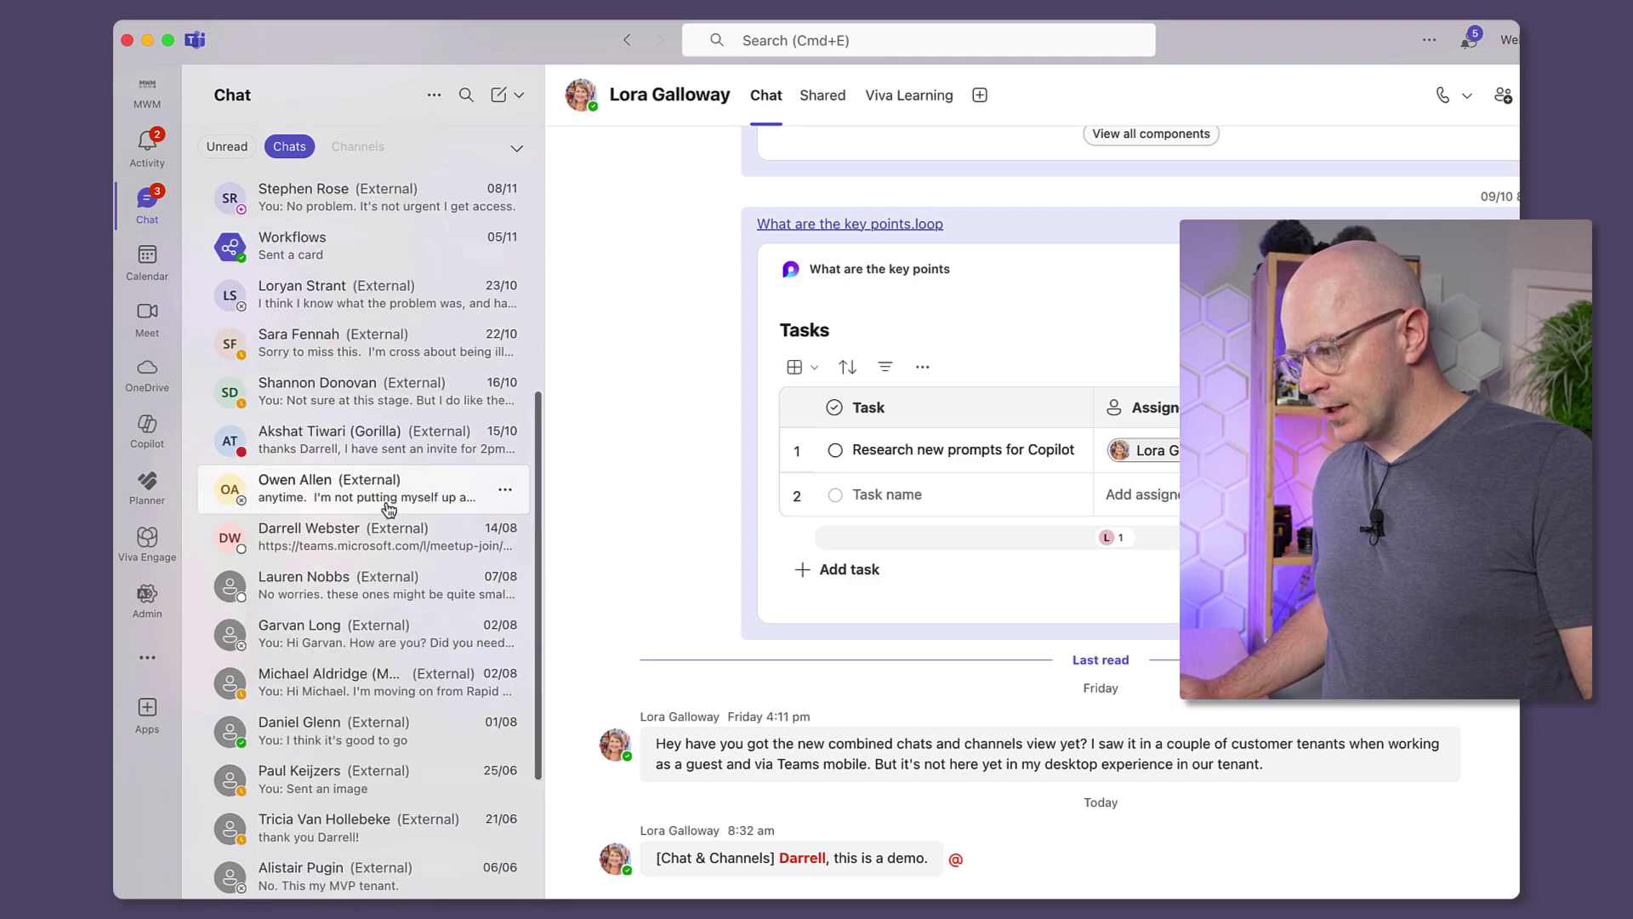
pyautogui.scroll(-2, 388, 508)
pyautogui.scroll(6, 380, 507)
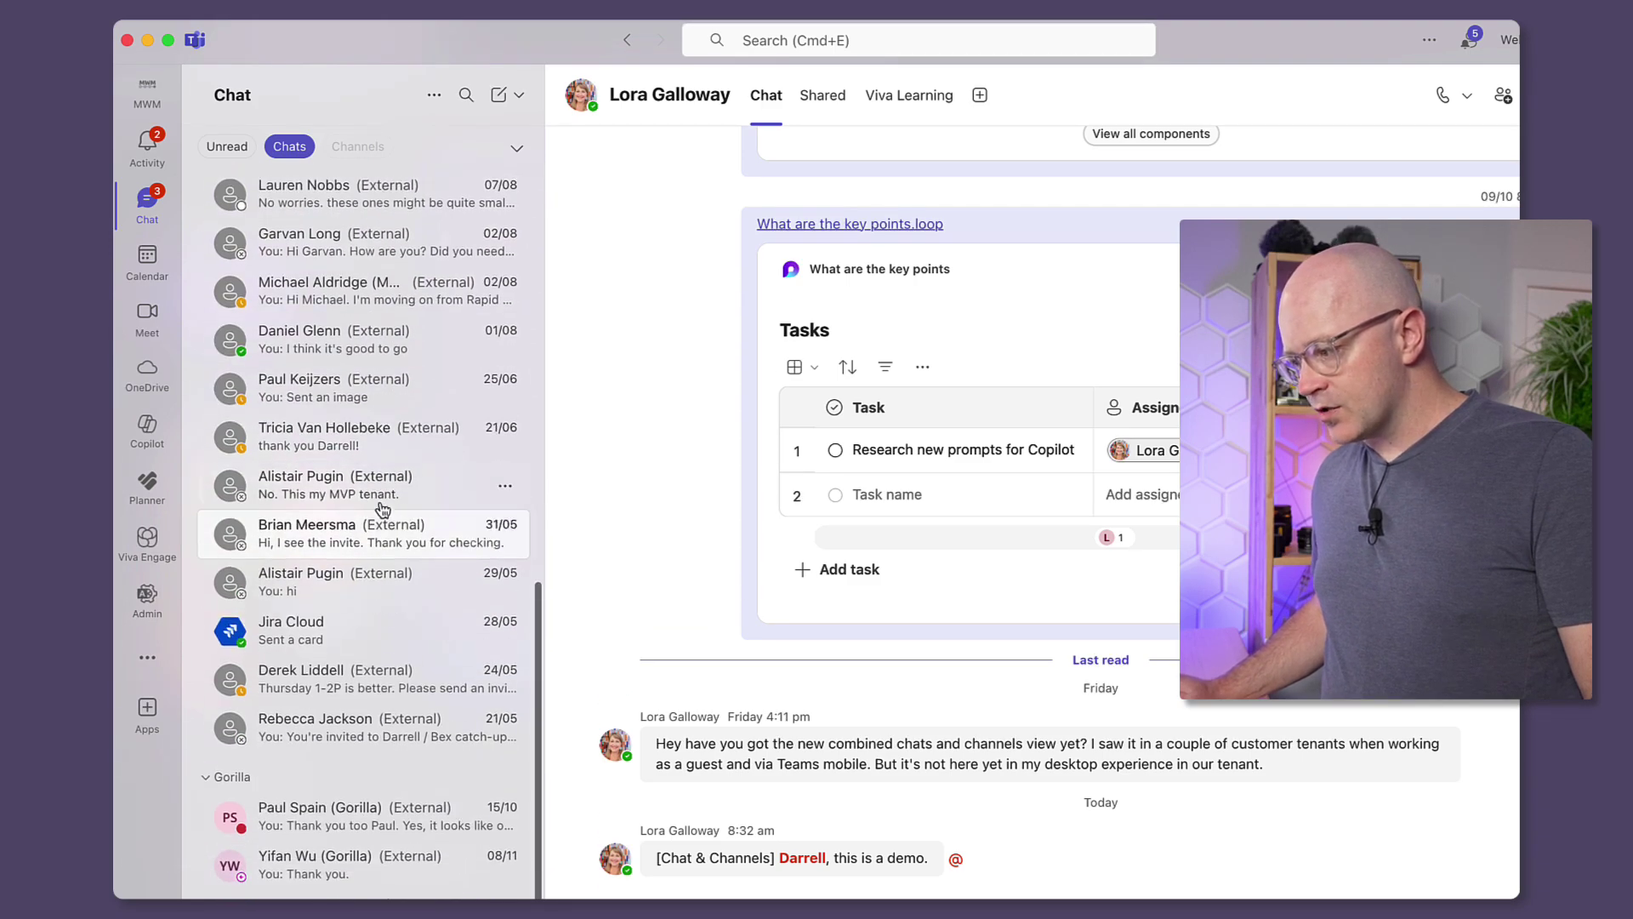
pyautogui.scroll(5, 380, 506)
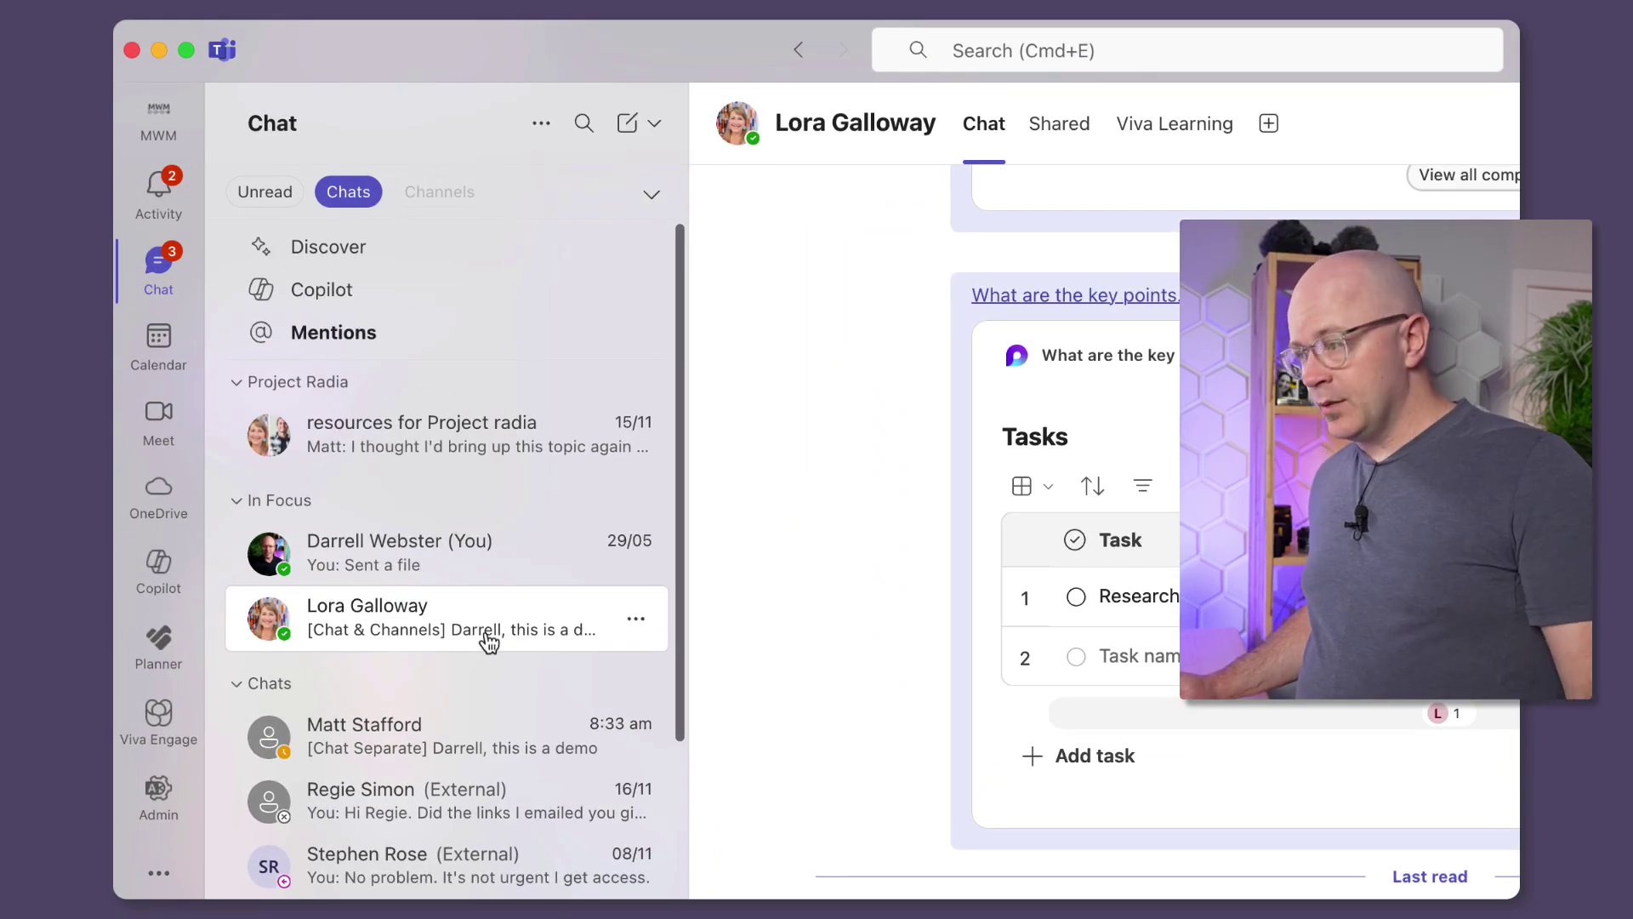
# - Replace the Chats filter with the Channels and Unread filters combined
pyautogui.click(345, 196)
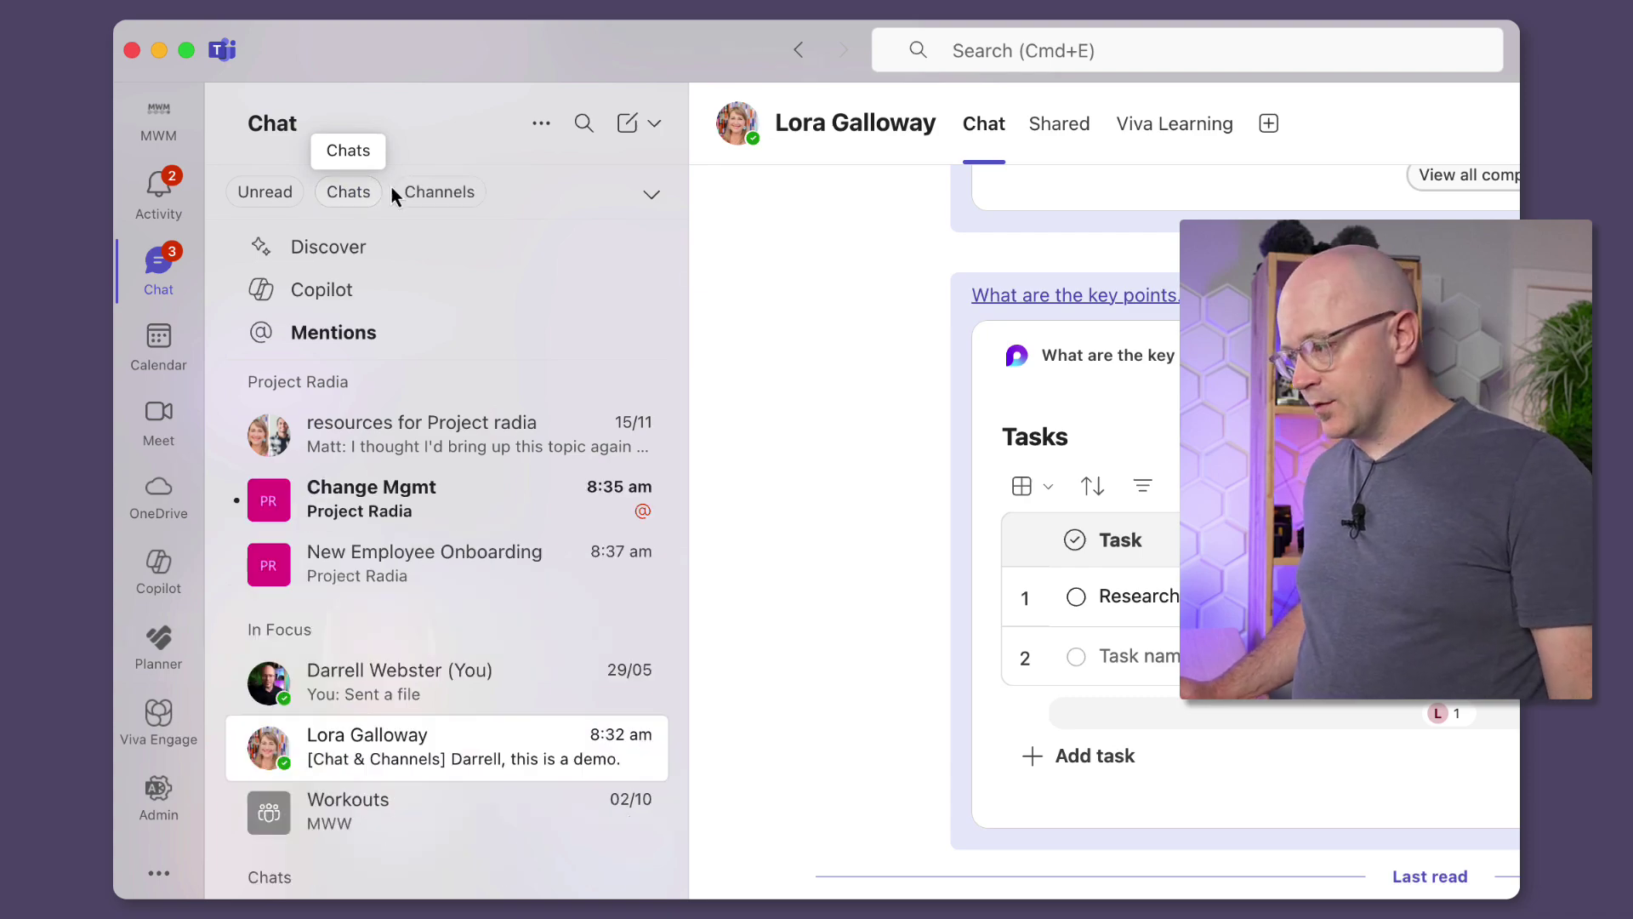
pyautogui.click(451, 196)
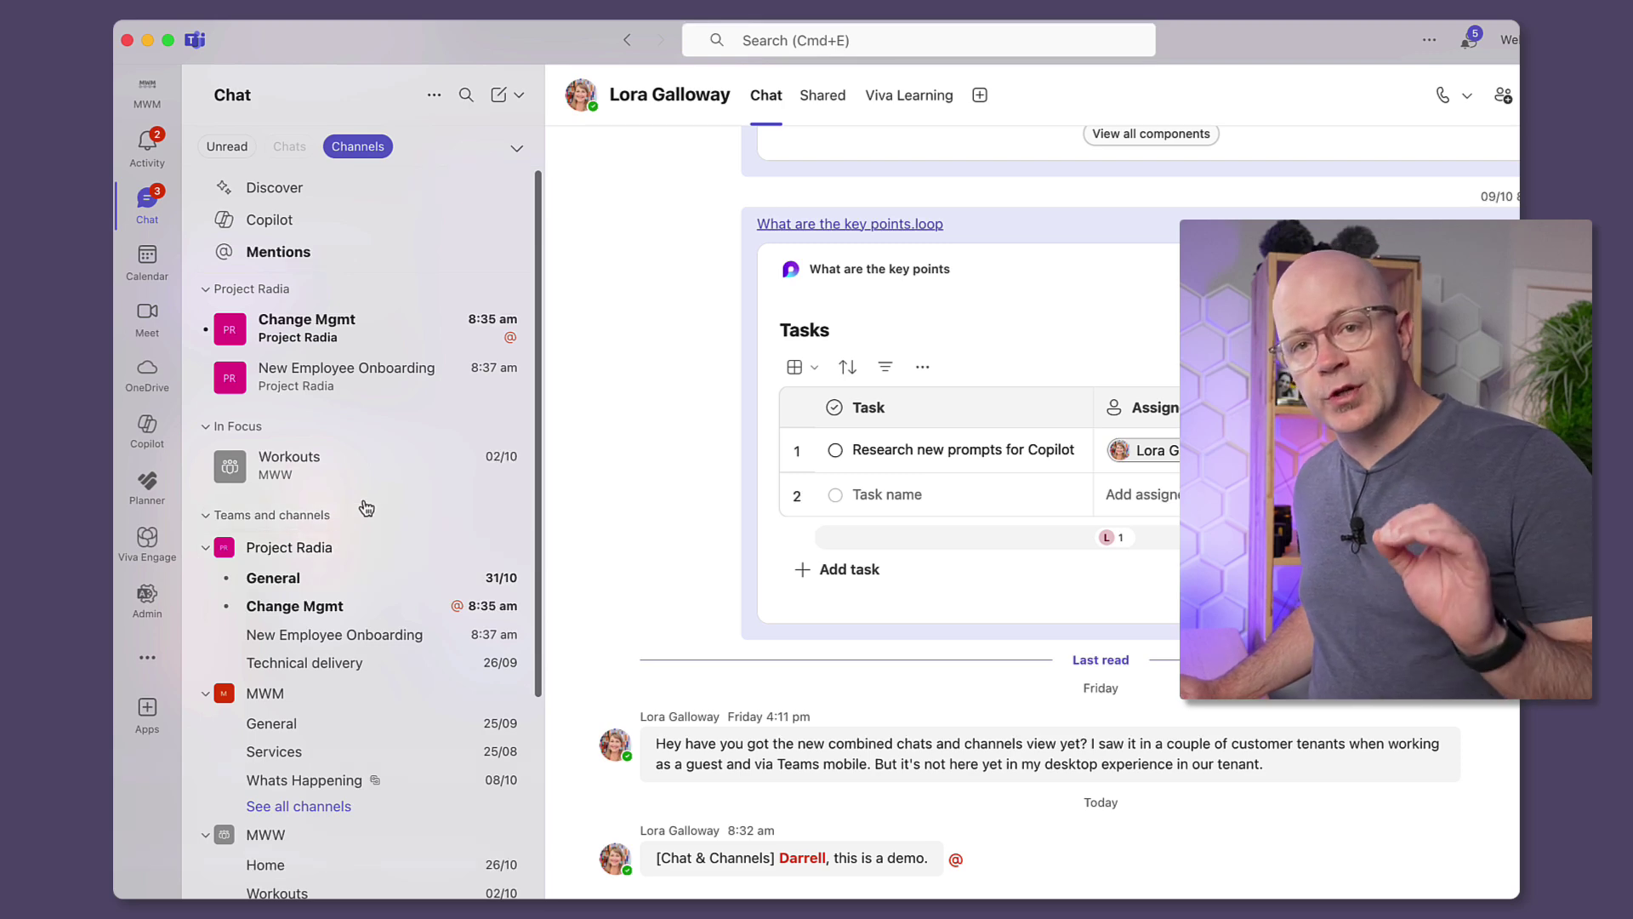
pyautogui.click(227, 147)
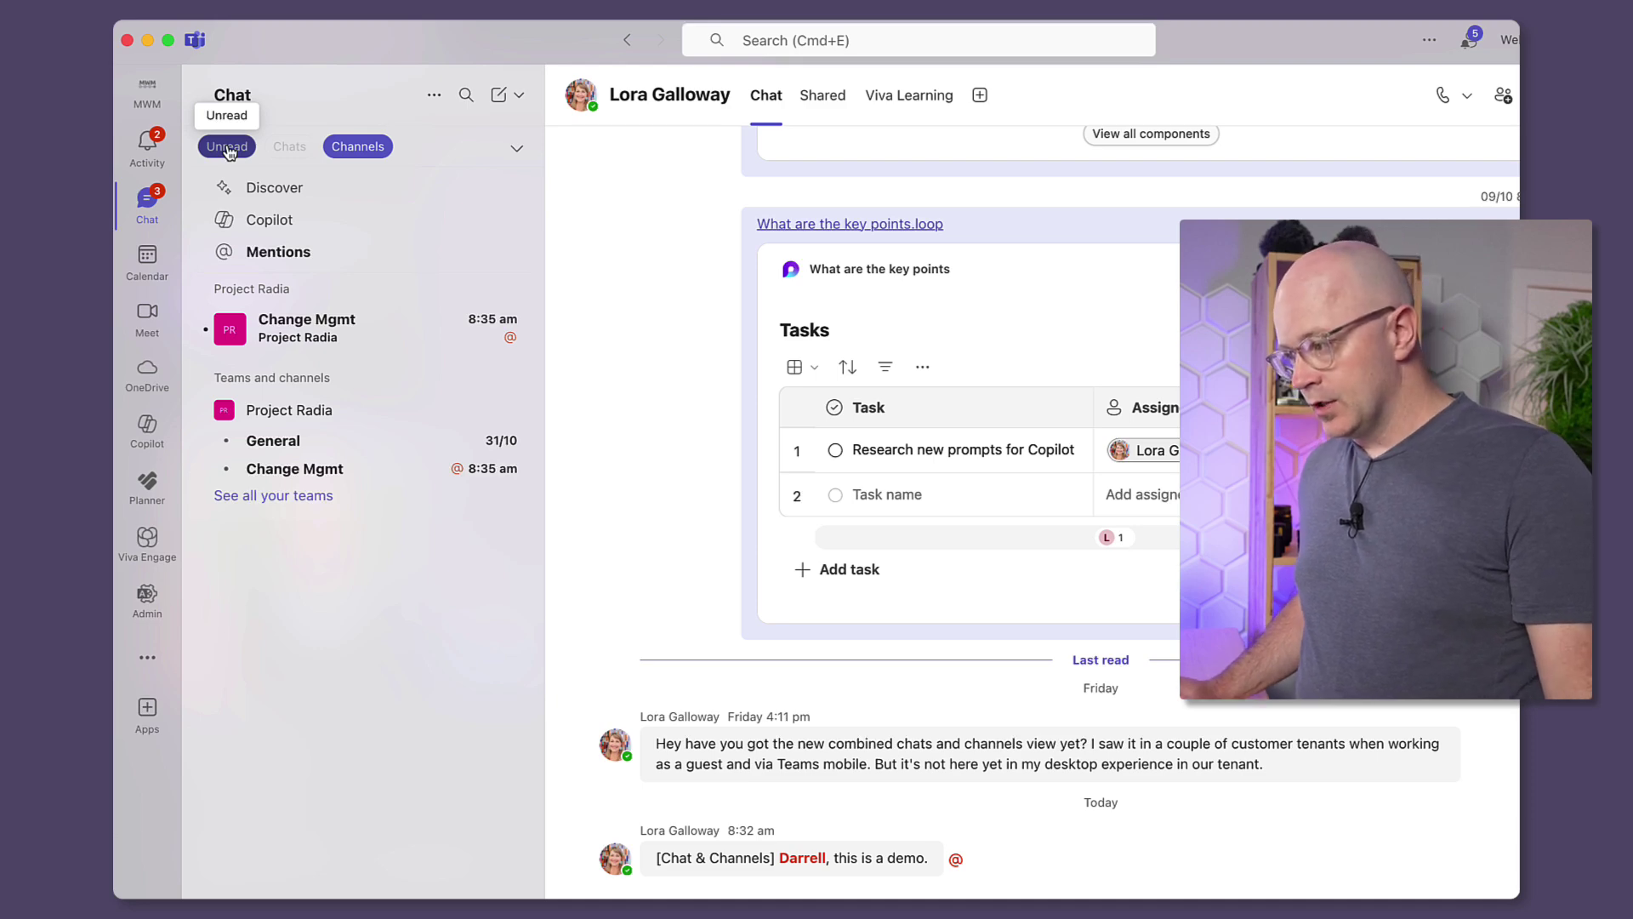
# - Open the unread Change Mgmt channel and the unread General channel of Project Radia
pyautogui.click(380, 343)
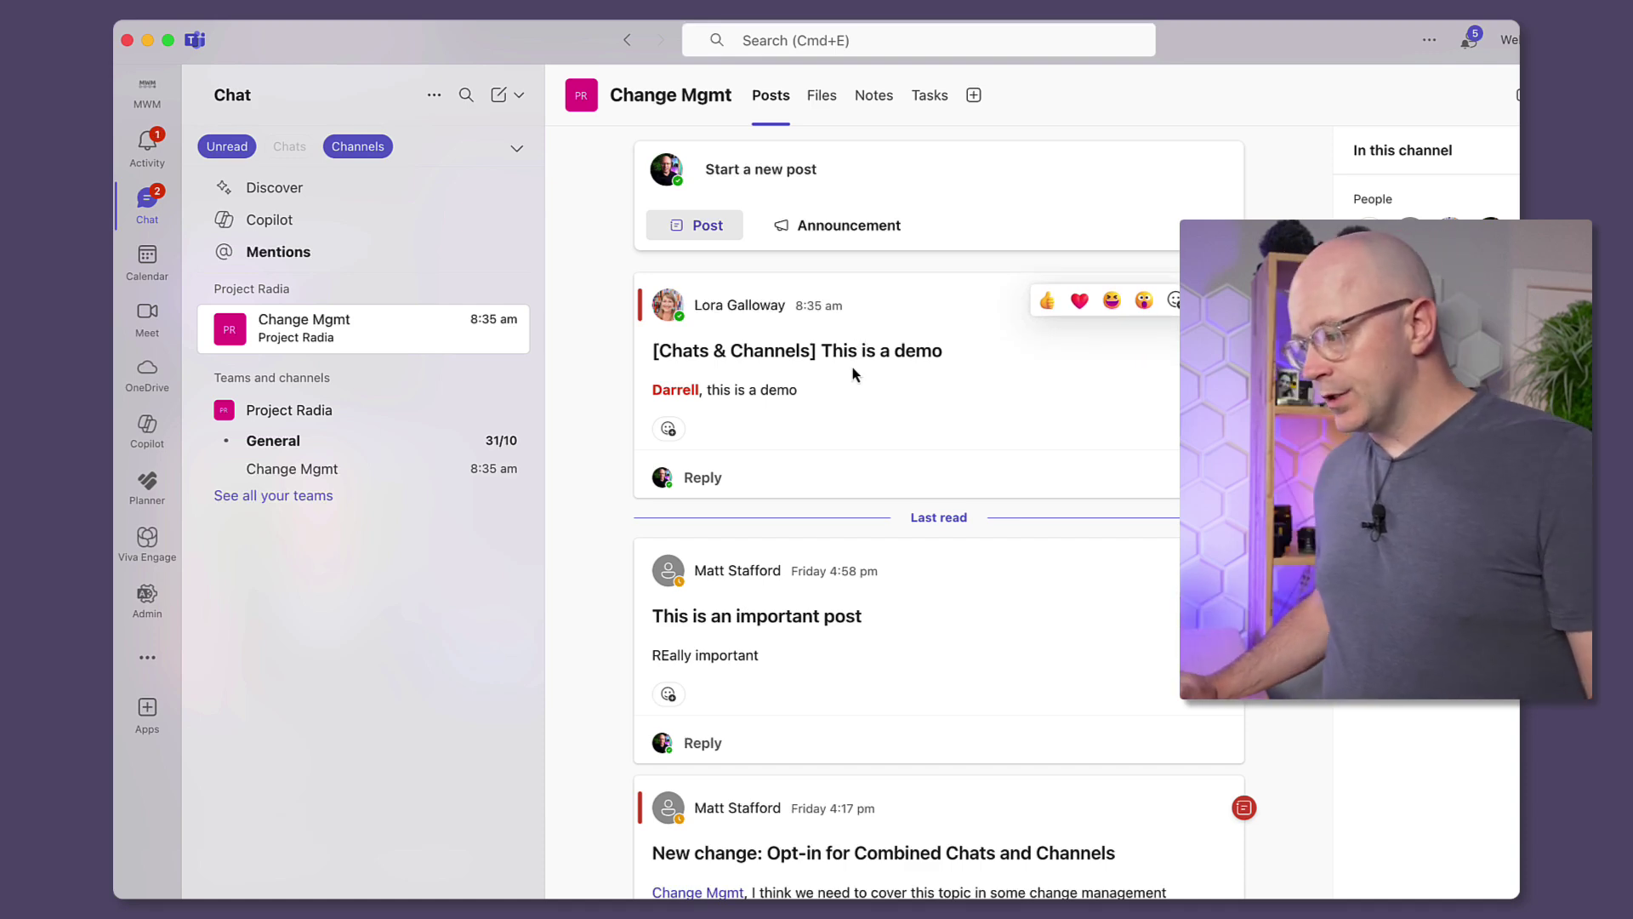
pyautogui.click(321, 440)
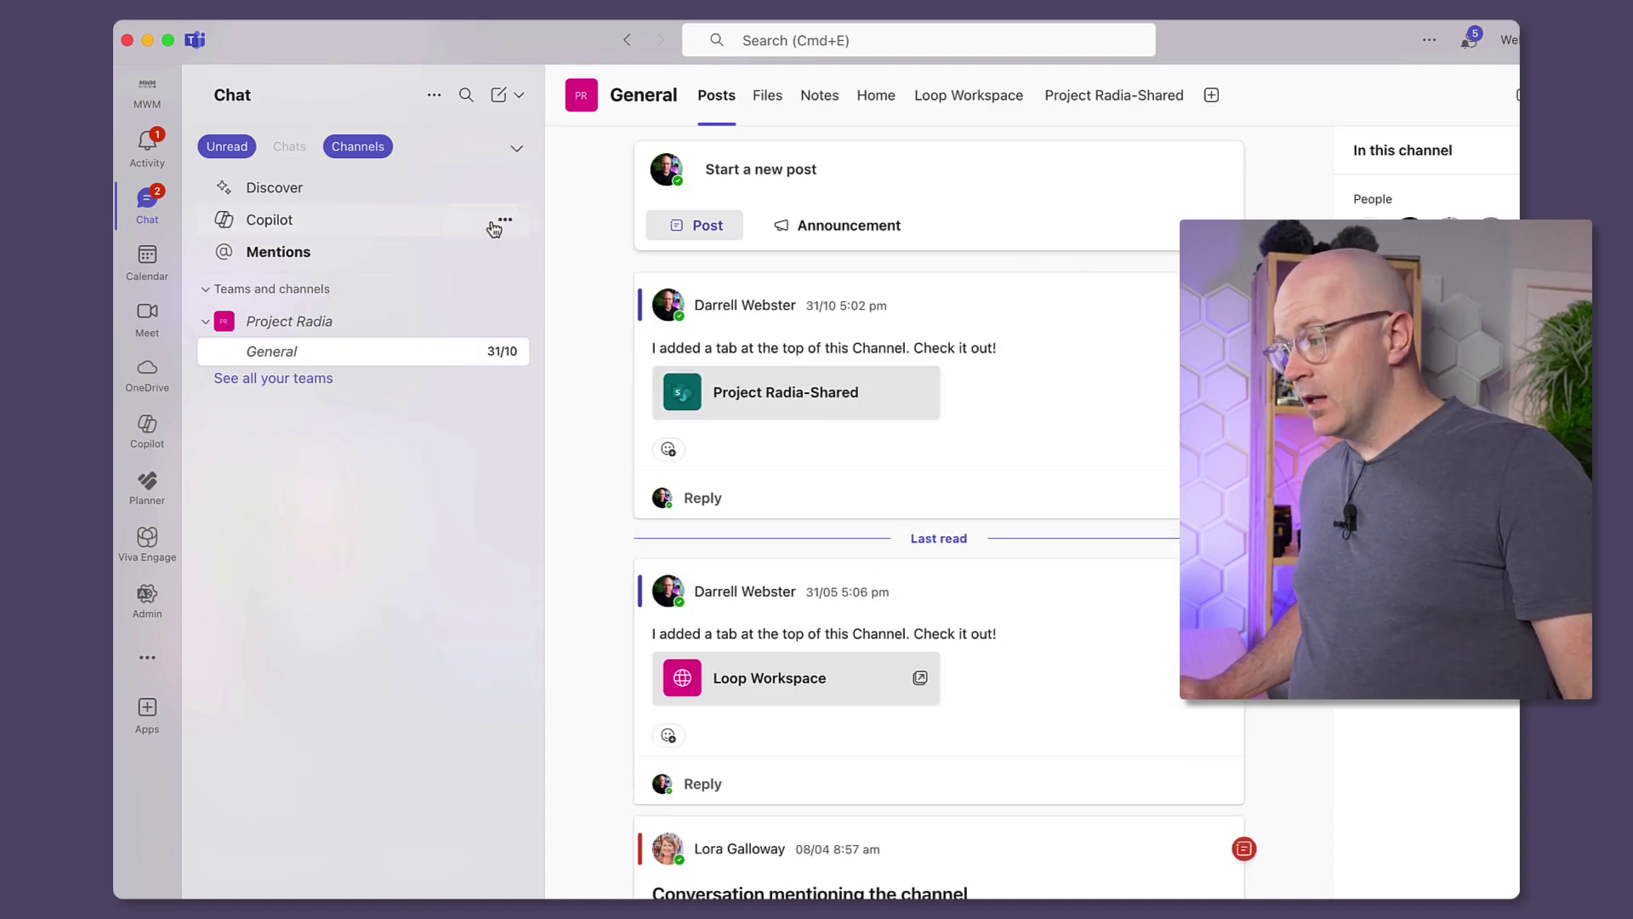
# - Clear the Unread and Channels filters, and briefly check the whole combined list for unread items
pyautogui.click(215, 147)
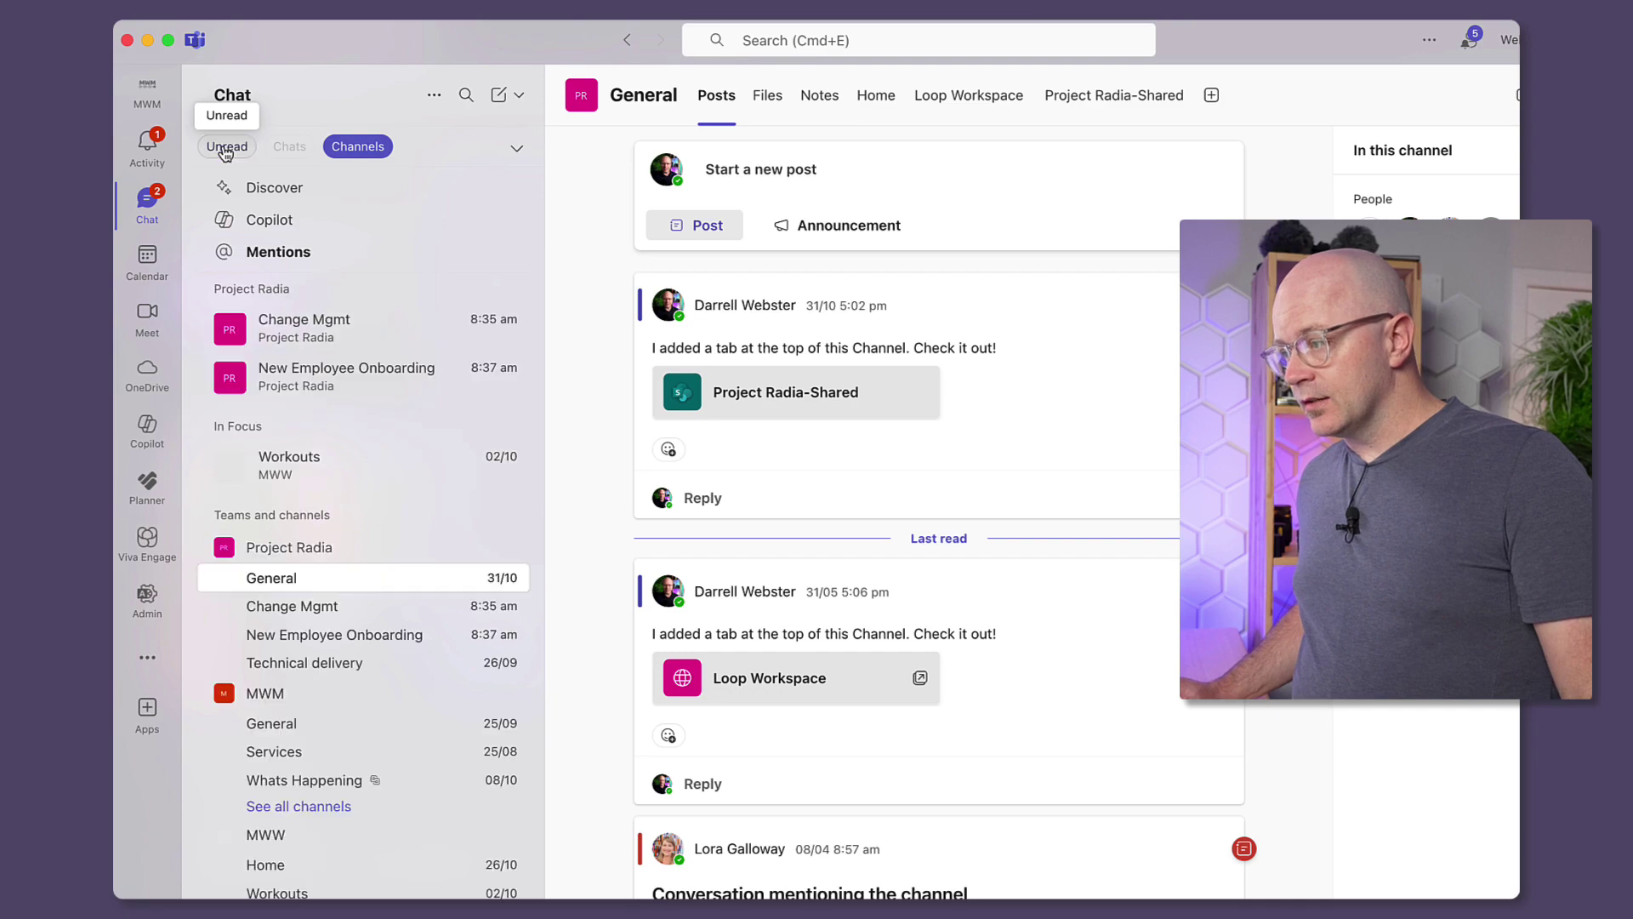
pyautogui.click(380, 158)
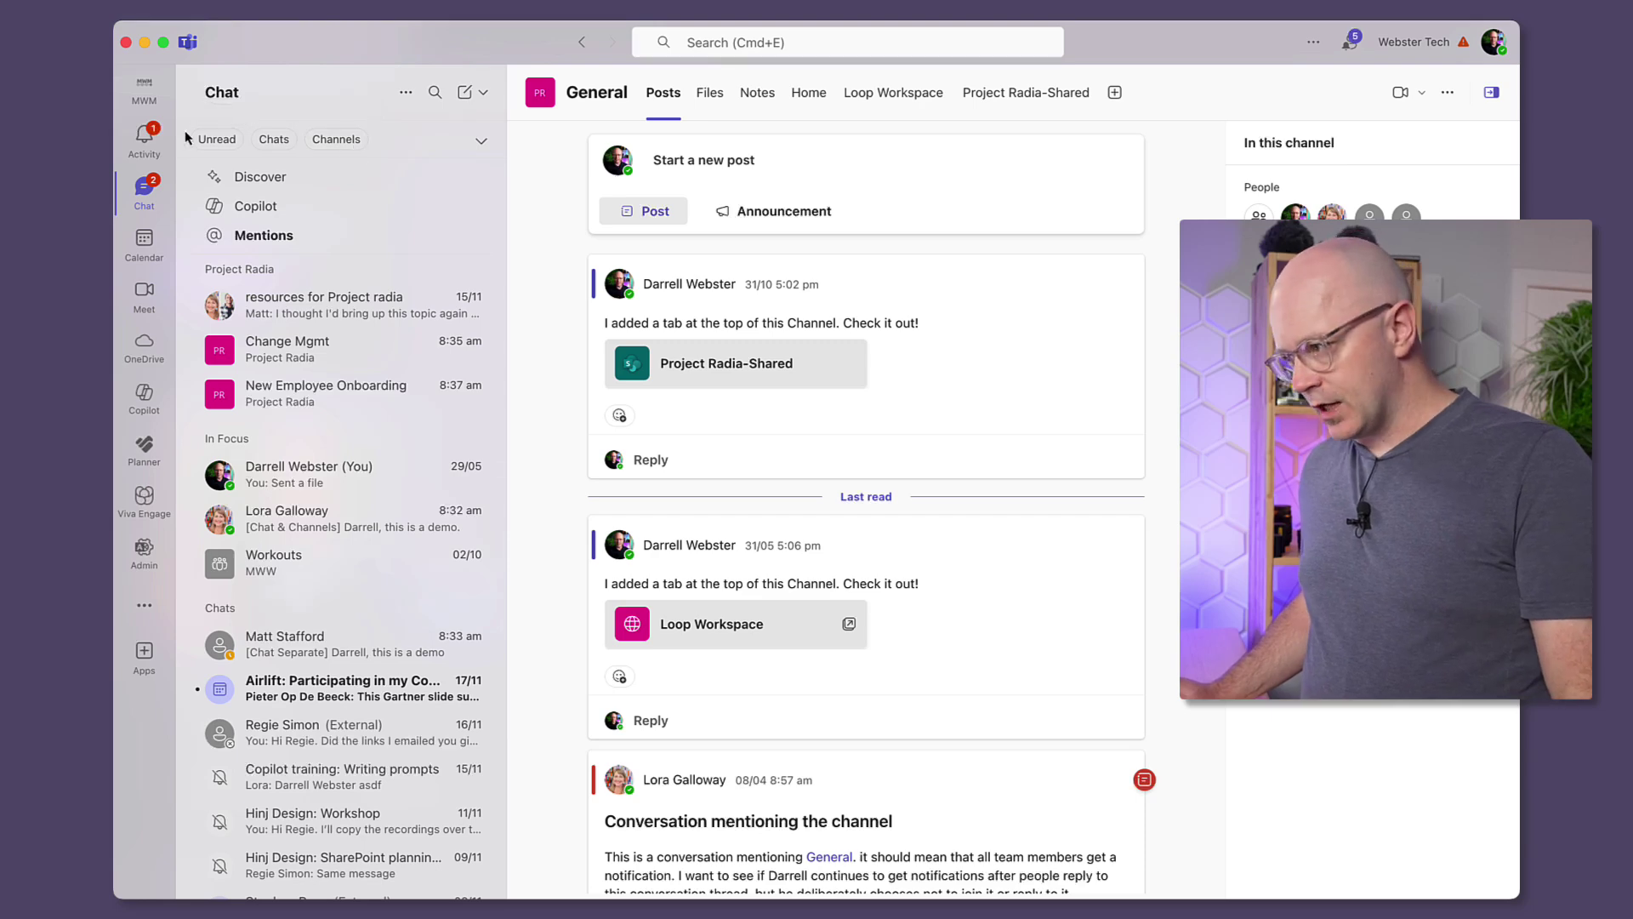
pyautogui.click(224, 141)
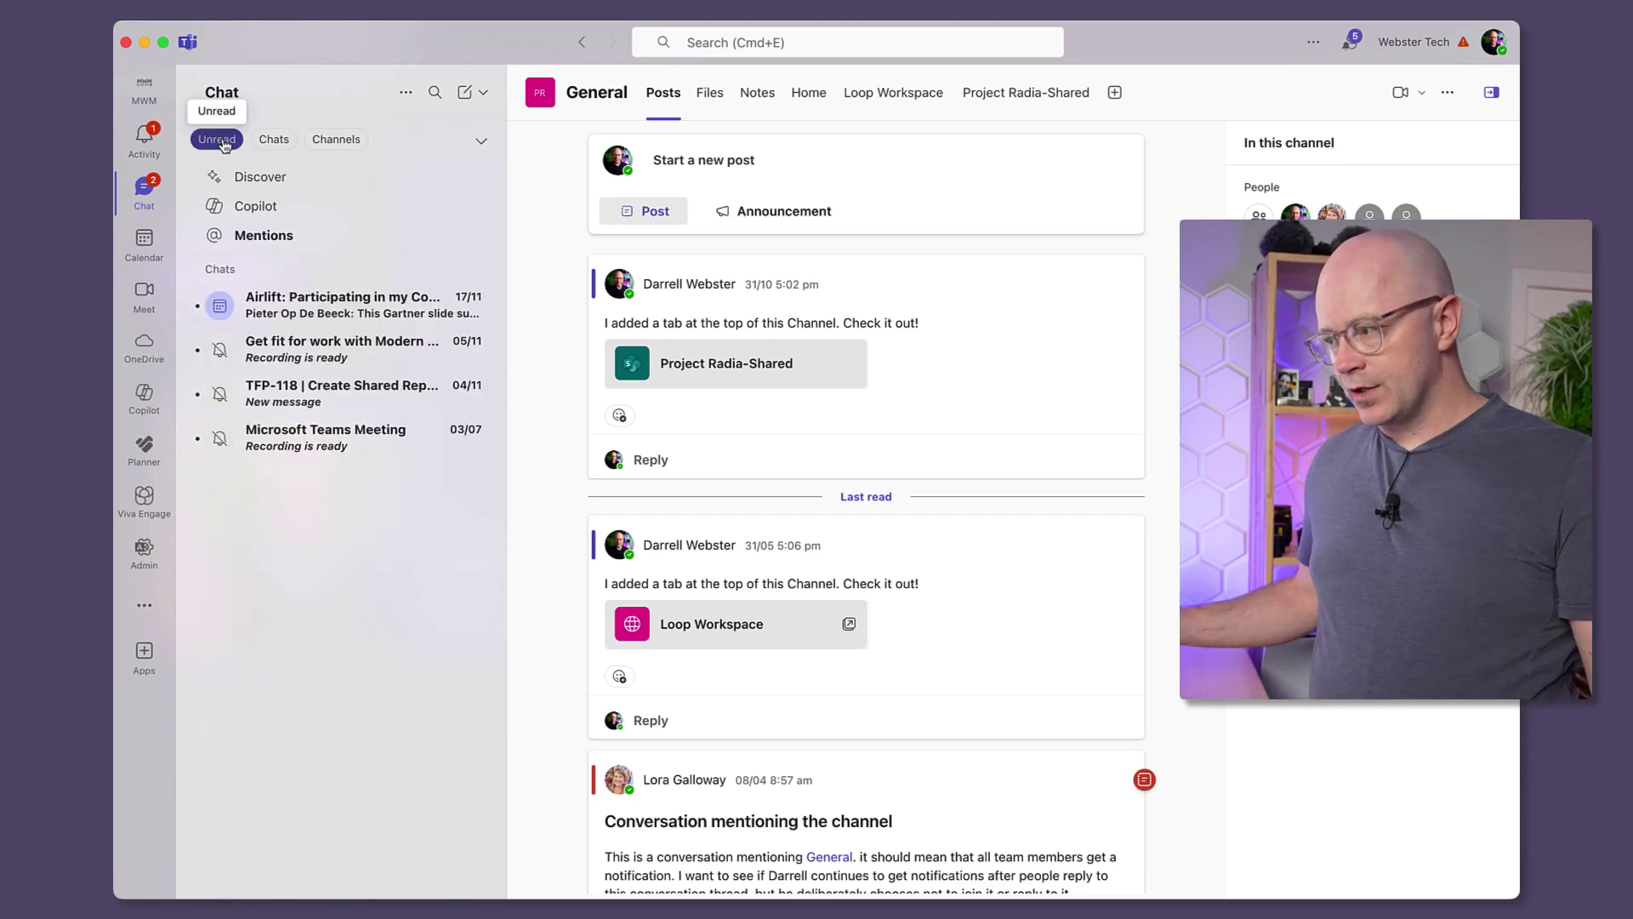
pyautogui.click(224, 141)
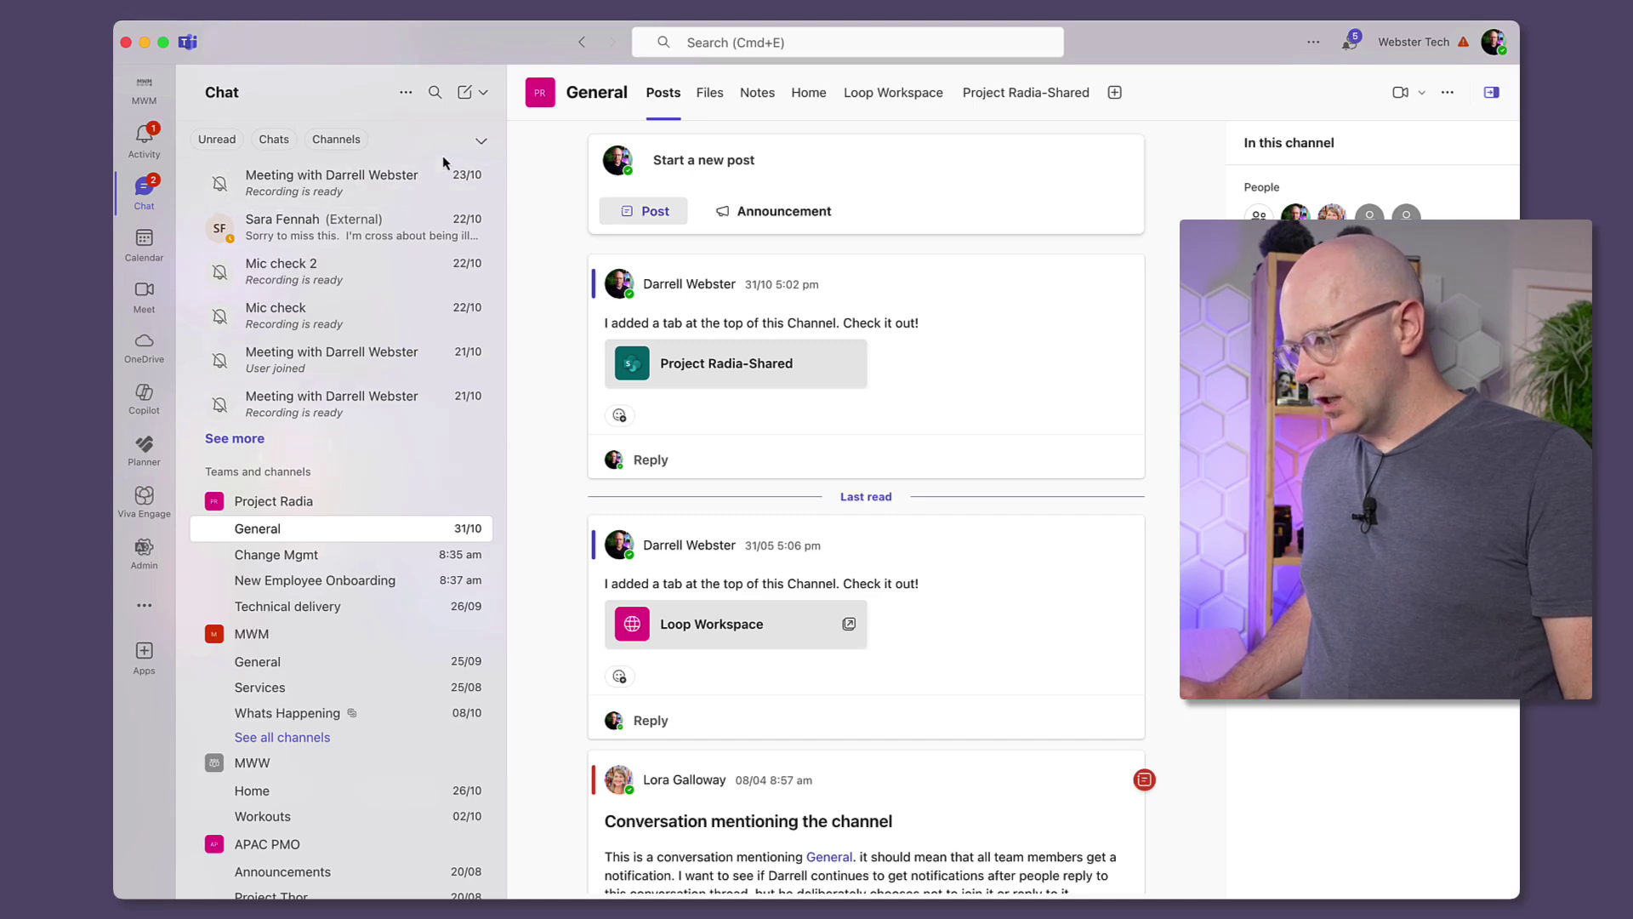
# - Open the Mentions view of the combined list to review mentions from both chats and channels
pyautogui.scroll(1, 330, 183)
pyautogui.scroll(10, 330, 187)
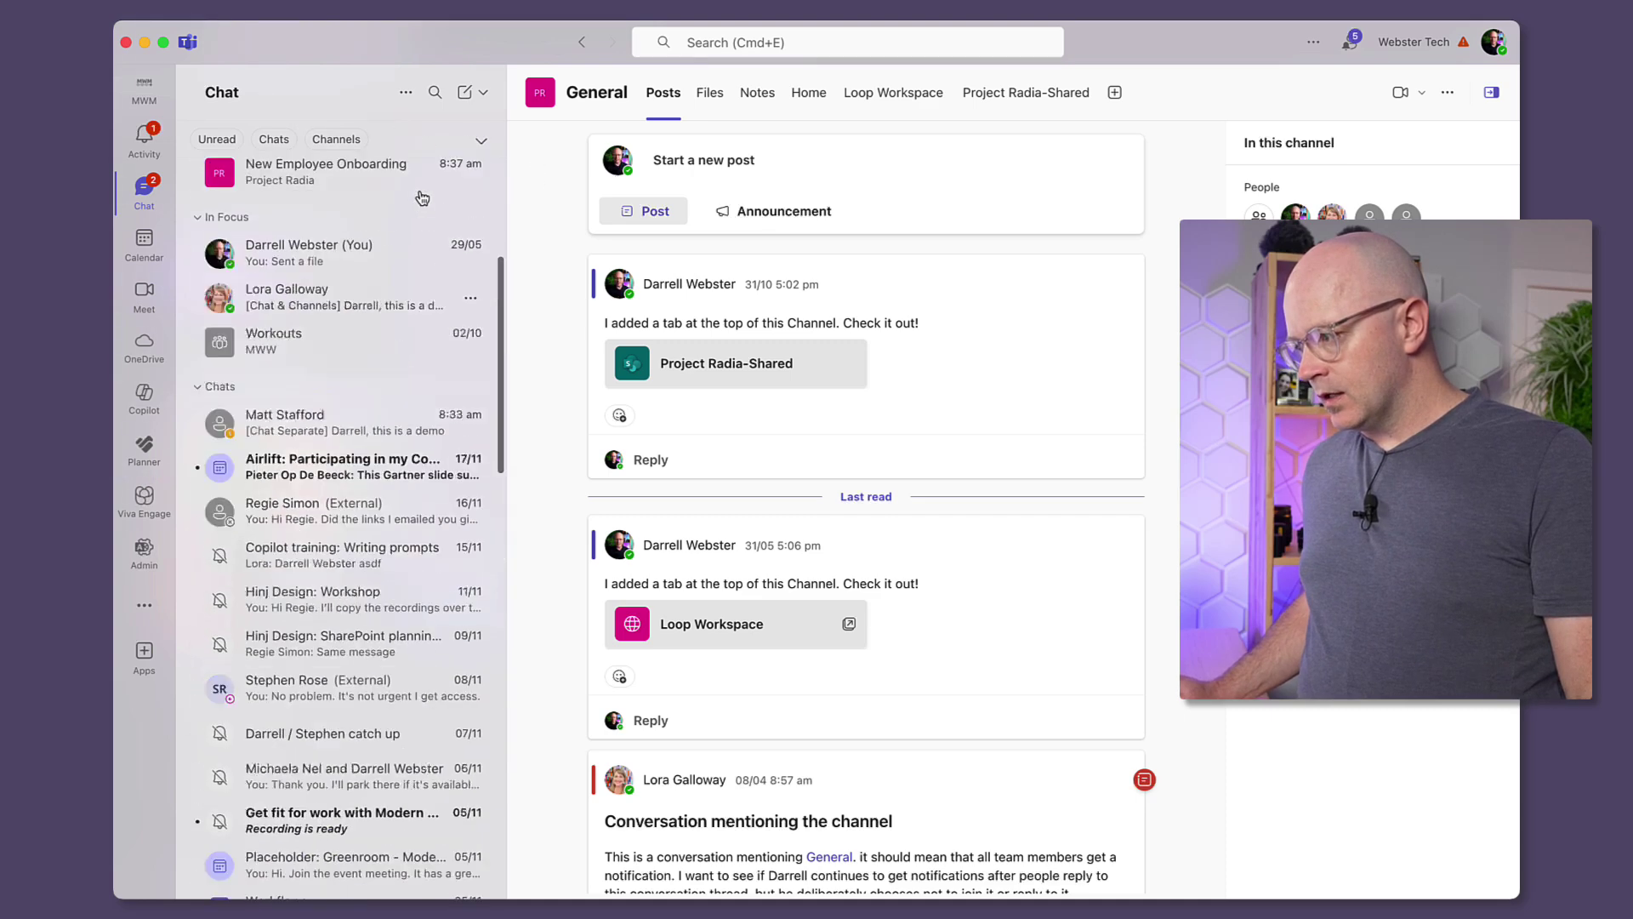
pyautogui.click(288, 240)
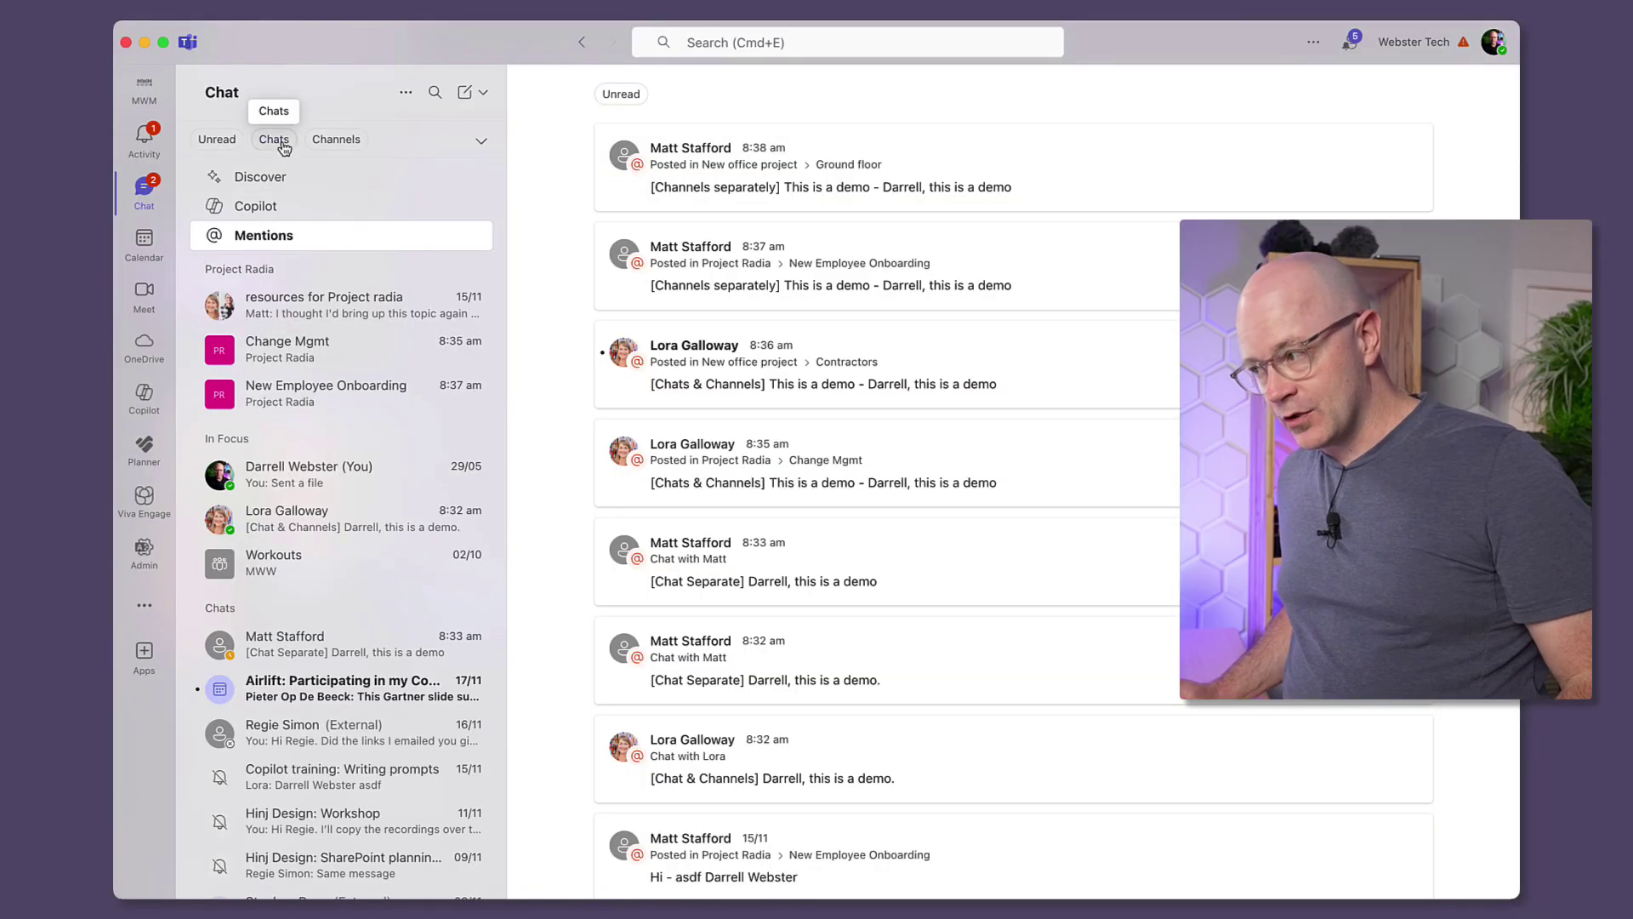
# - Try the Chats filter and the Channels filter on the combined list, clearing each one again
pyautogui.click(276, 139)
pyautogui.click(275, 140)
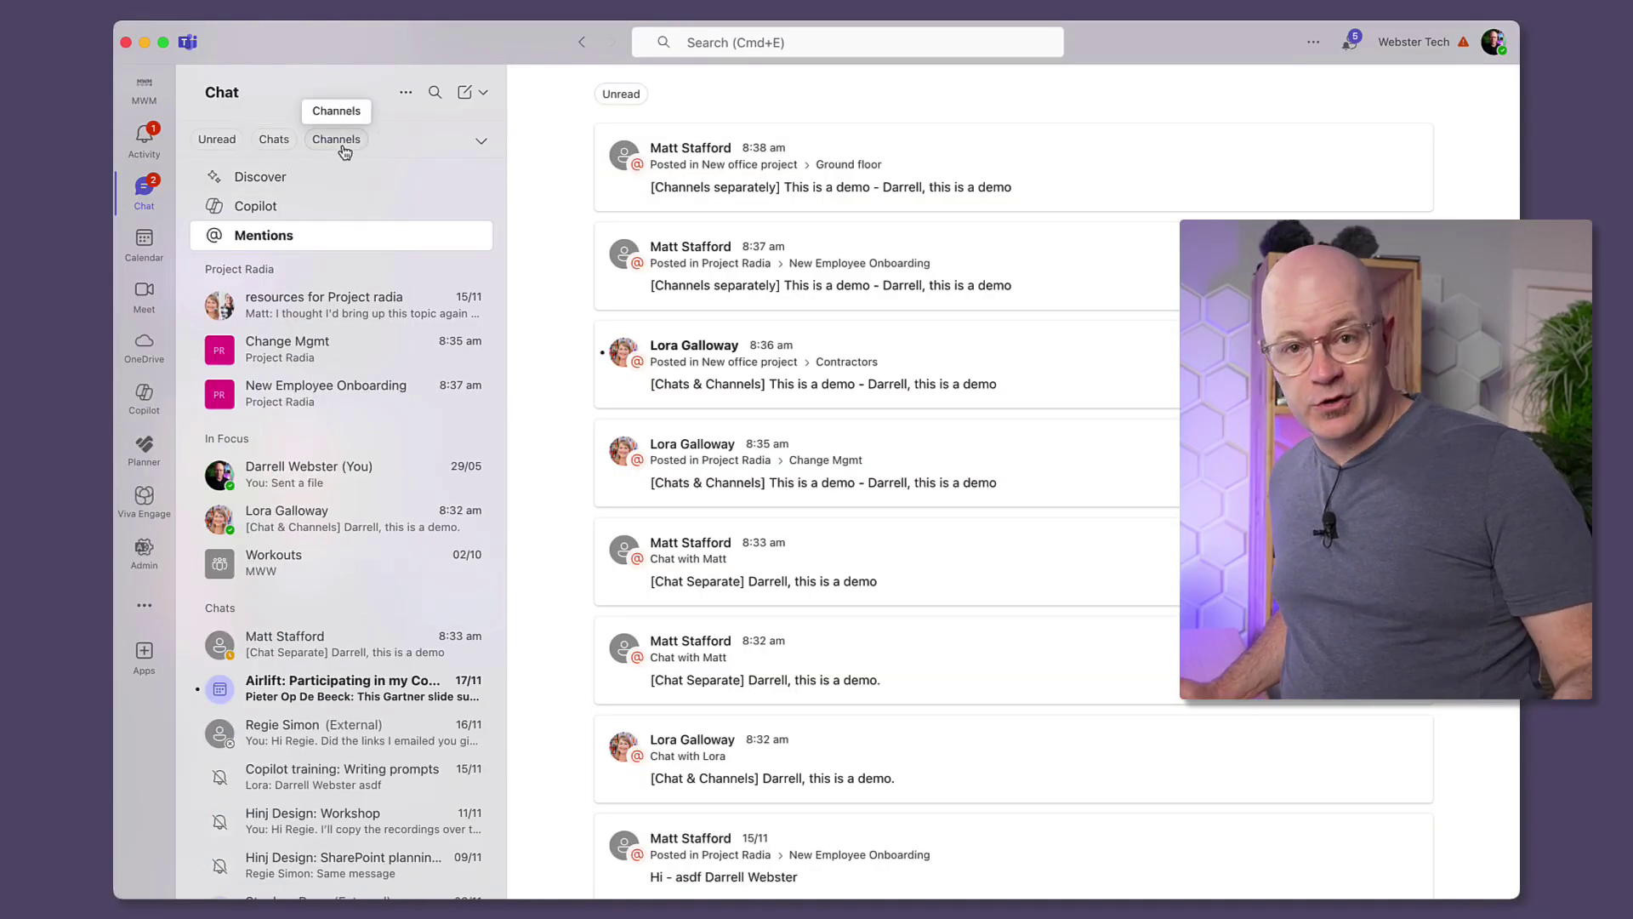
pyautogui.click(344, 150)
pyautogui.click(343, 149)
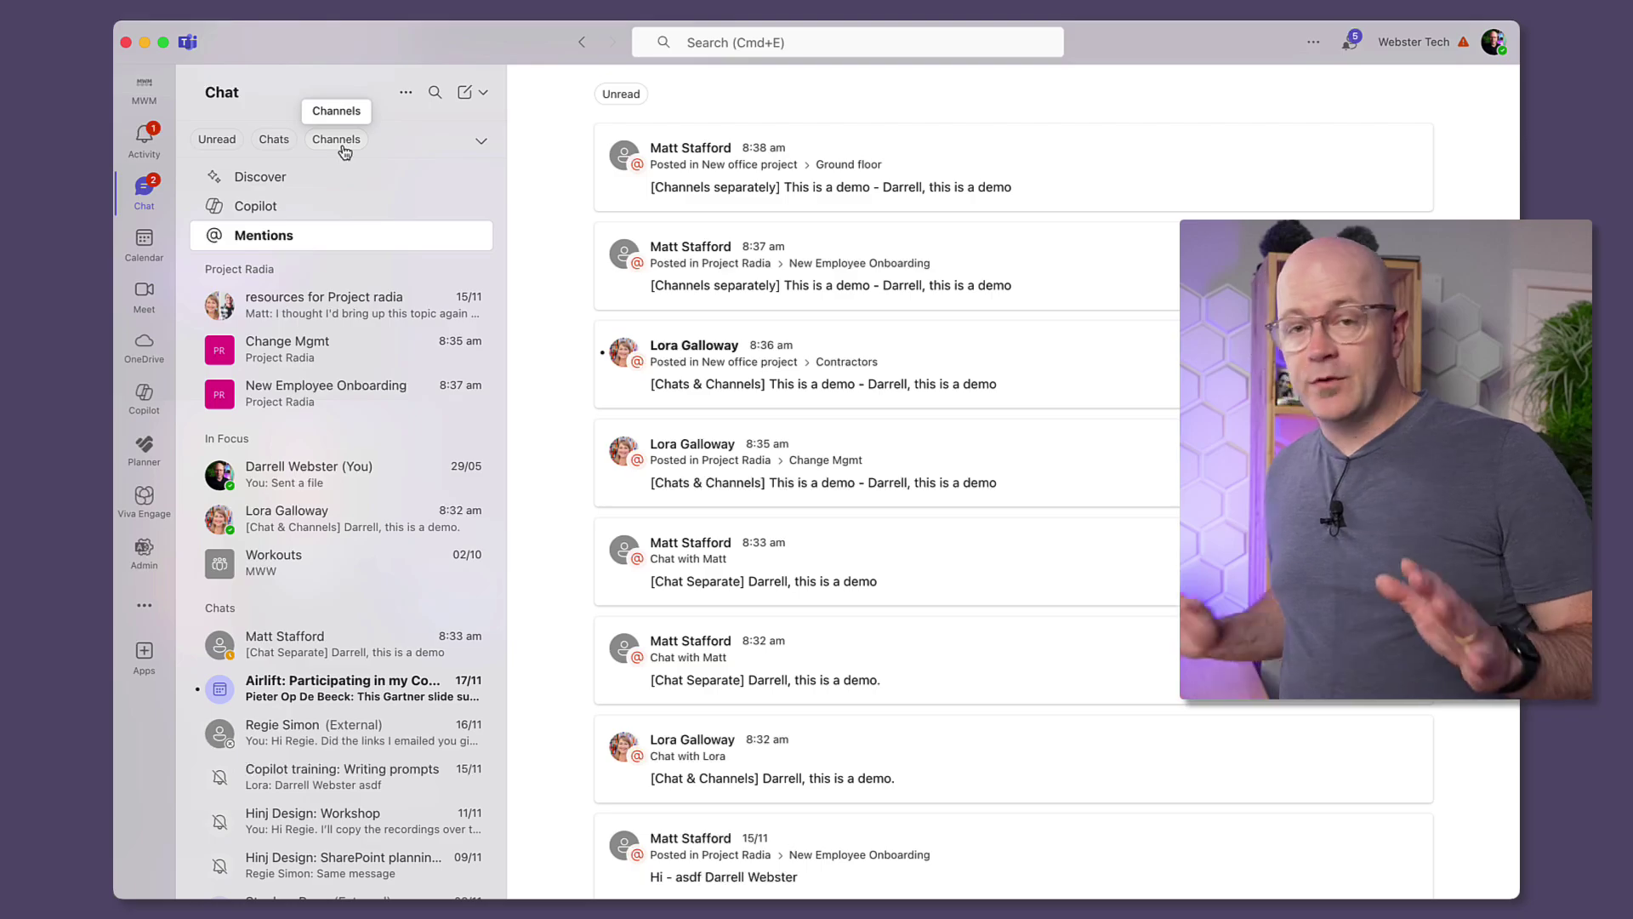